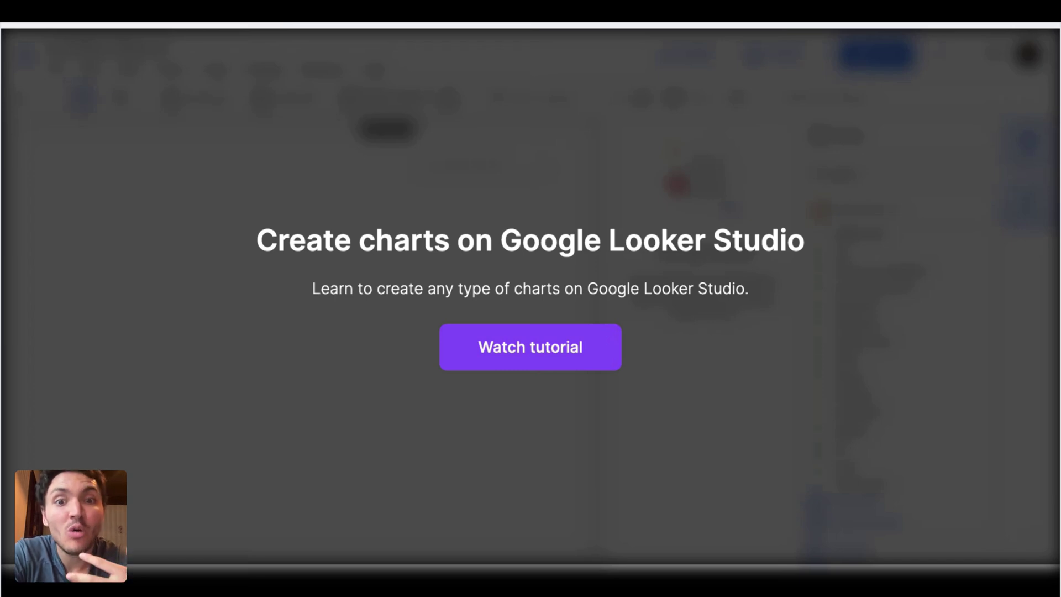
Start the tutorial on creating charts and advance past its introduction about connecting a Google Analytics data source.
left_click(552, 357)
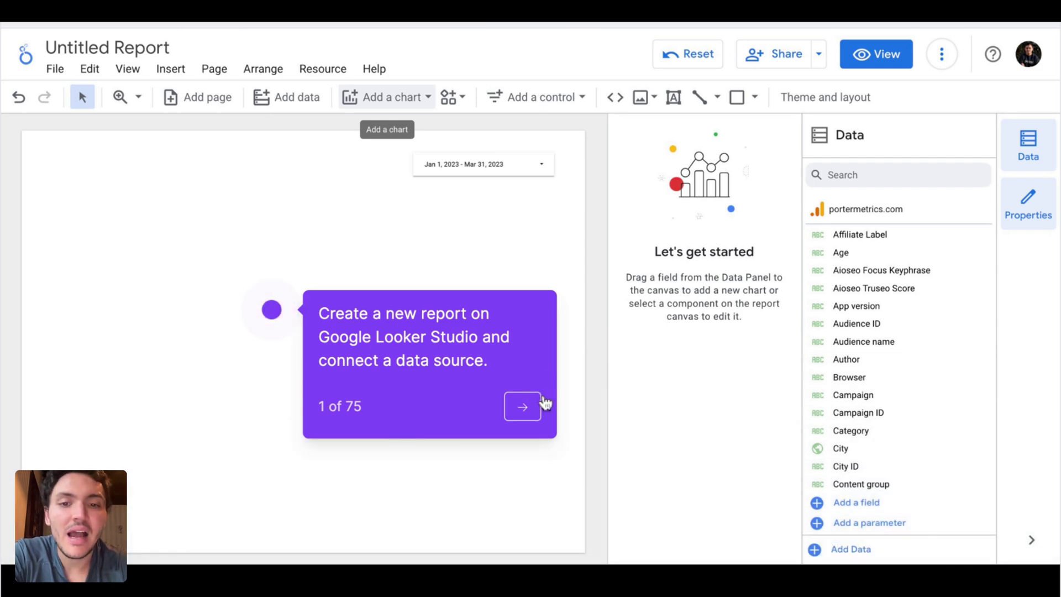
left_click(533, 412)
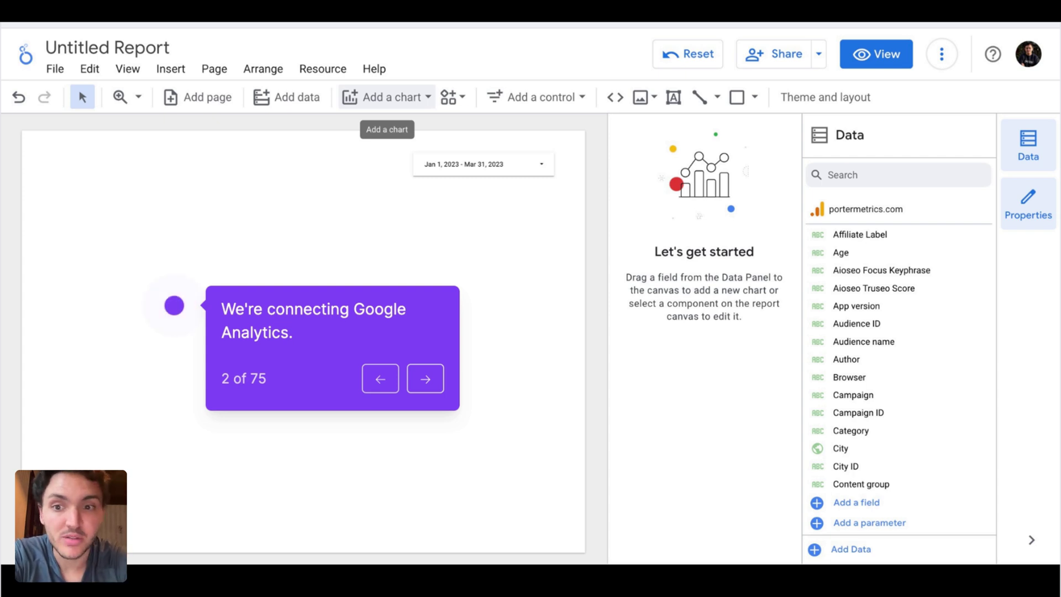
key("Right")
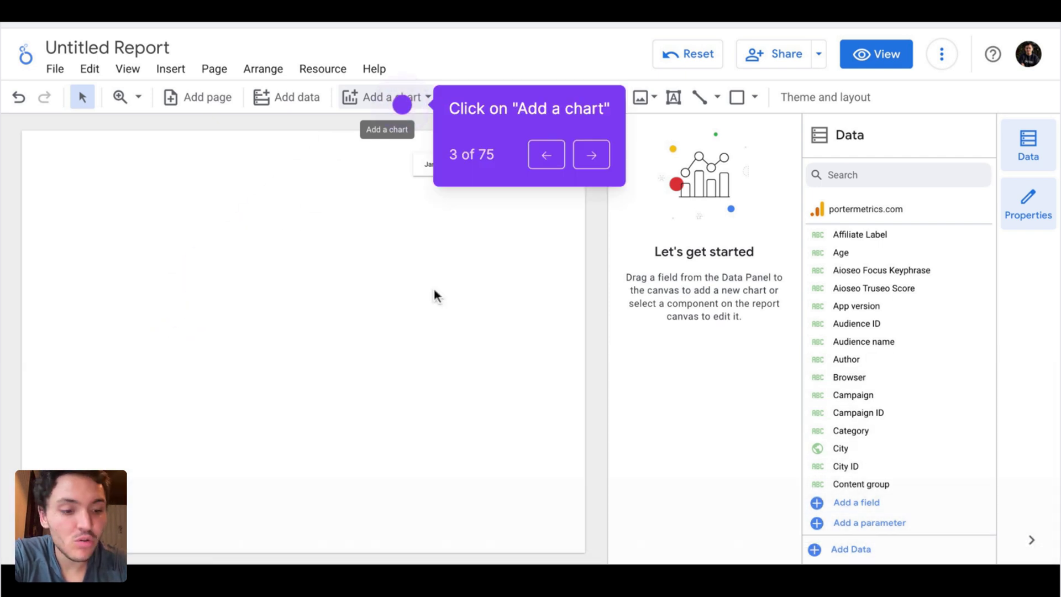
Add a scorecard to the upper-left area of the report page and set its metric to Sessions.
key("Right")
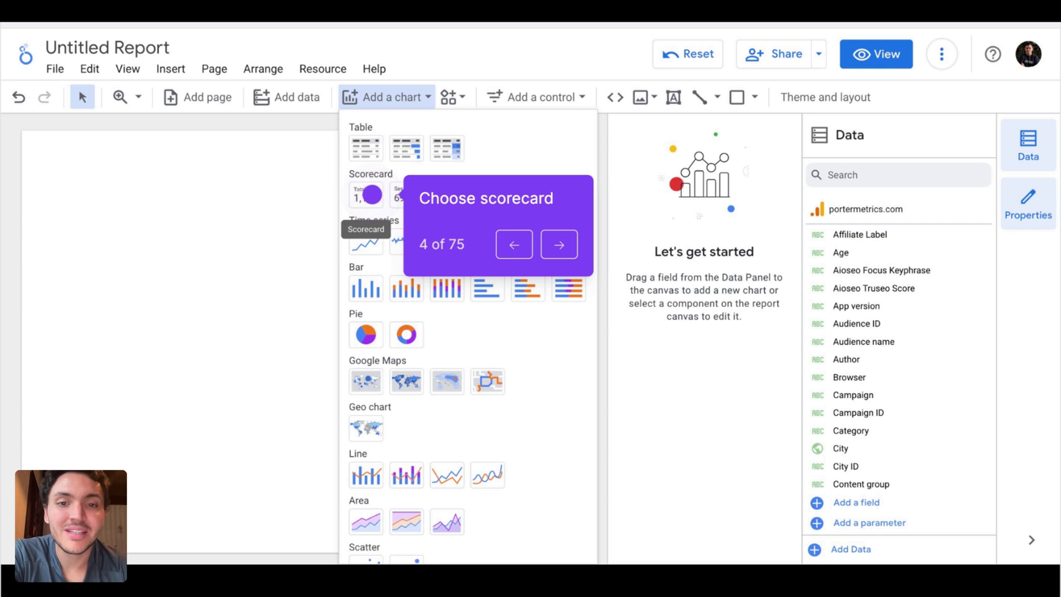
key("Right")
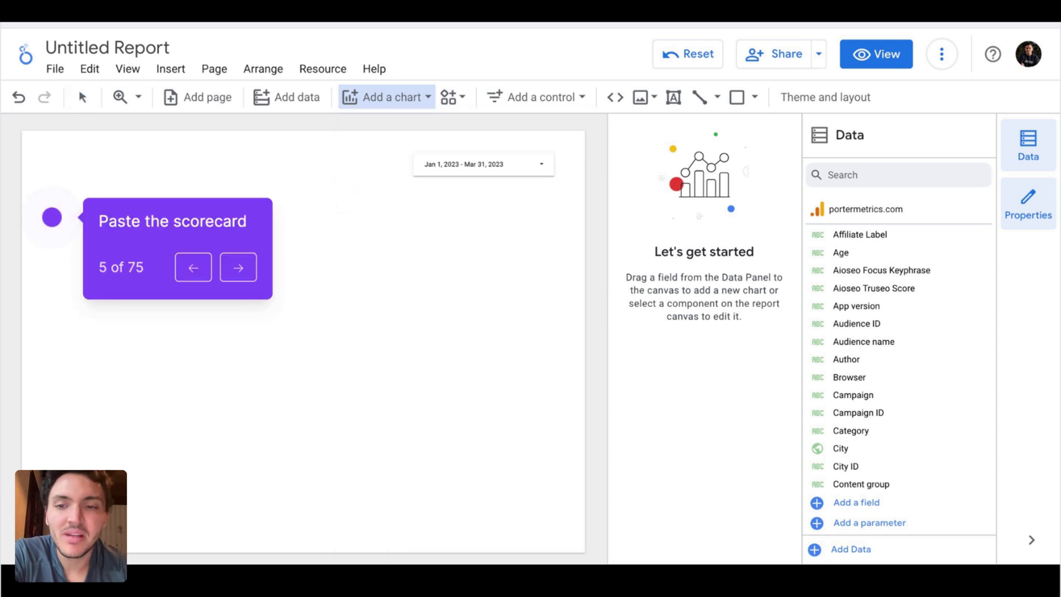
key("Right")
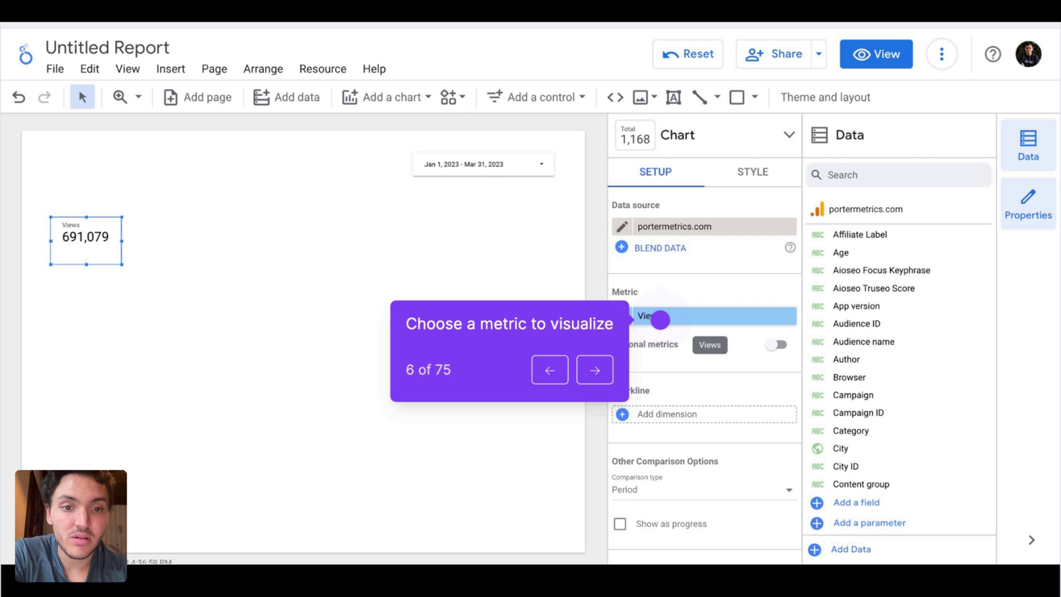
key("Right")
key("Right")
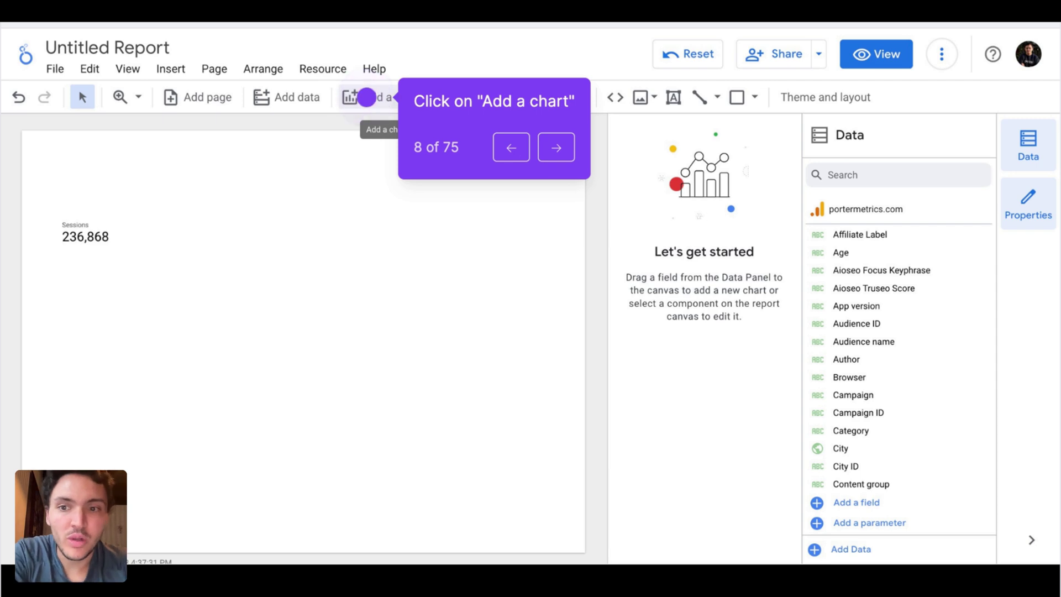
Add a table with heatmap below the scorecard and replace its Event name dimension with Full page URL.
left_click(367, 97)
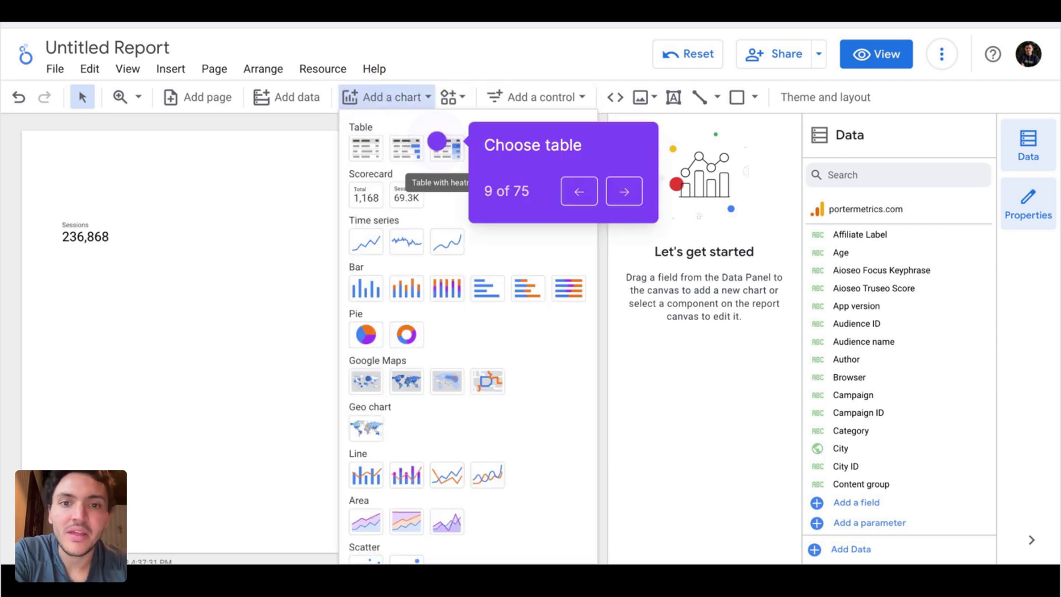
left_click(436, 141)
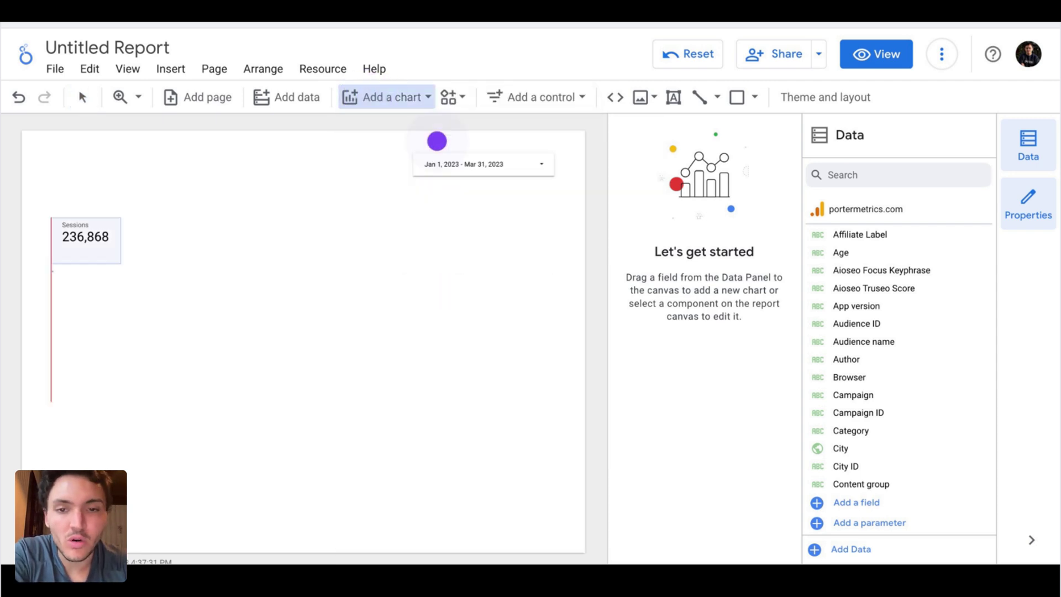
left_click(52, 271)
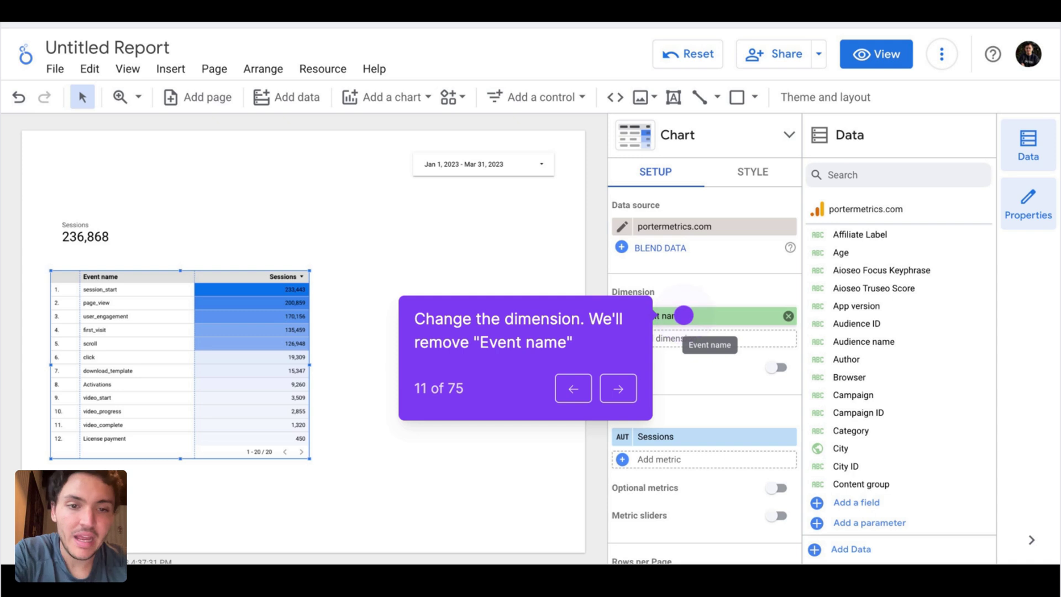
key("Right")
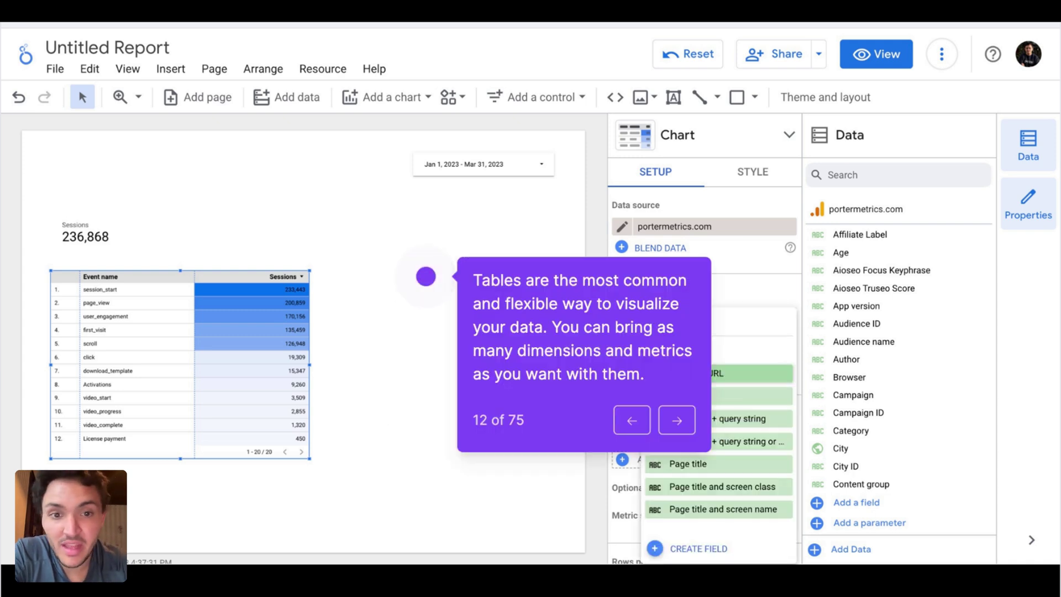
key("Right")
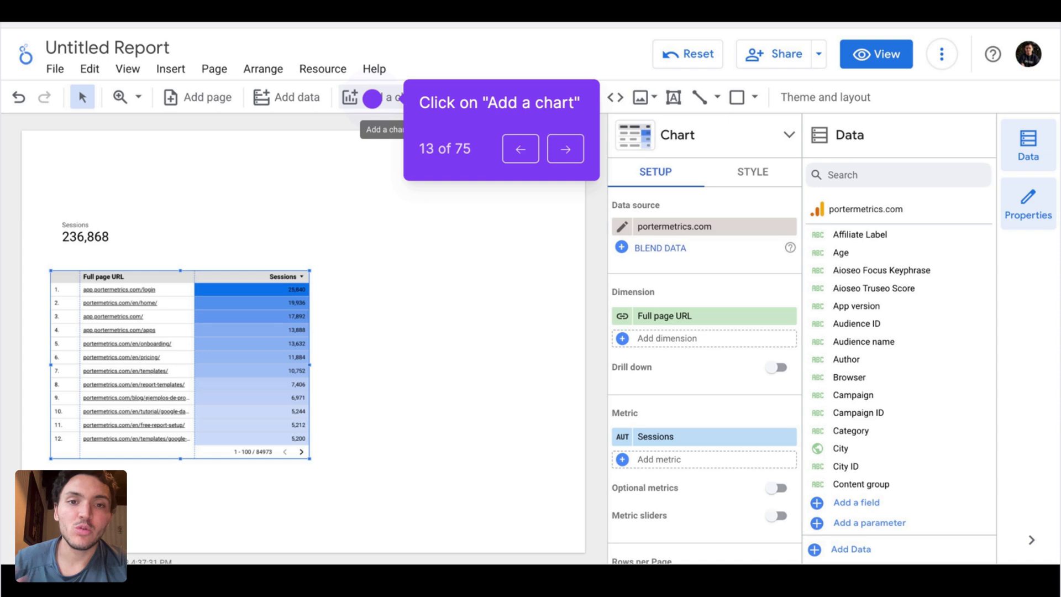
Add a time series chart of Sessions by Week beside the page URL table.
key("Right")
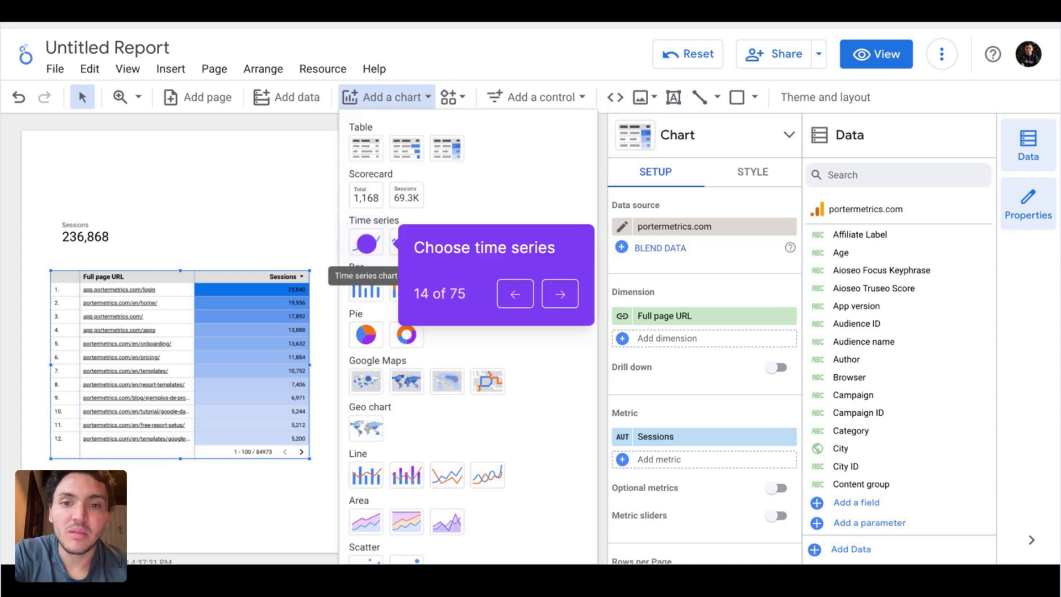
key("Right")
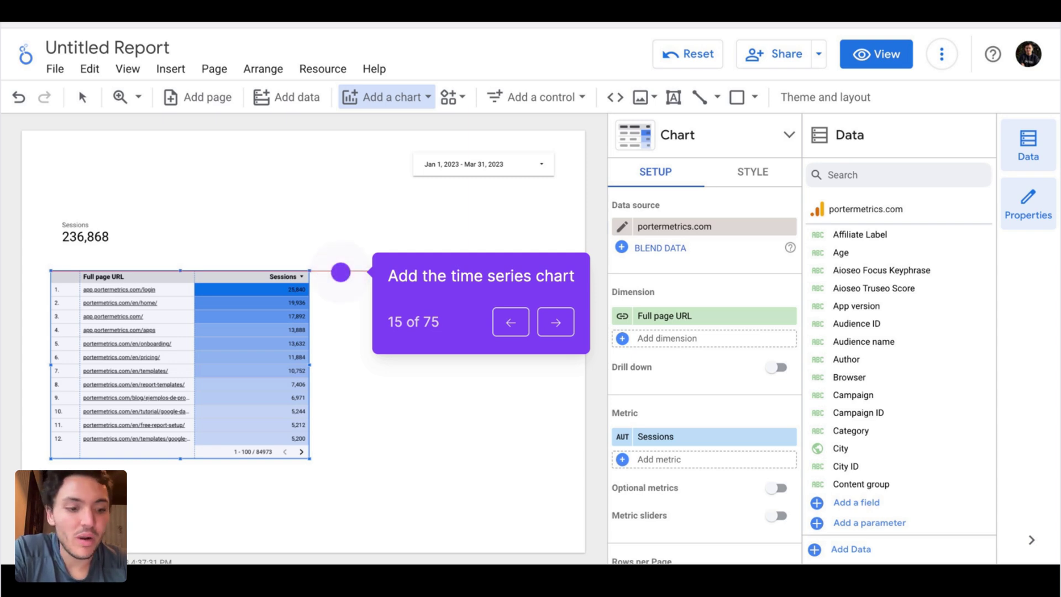
key("Right")
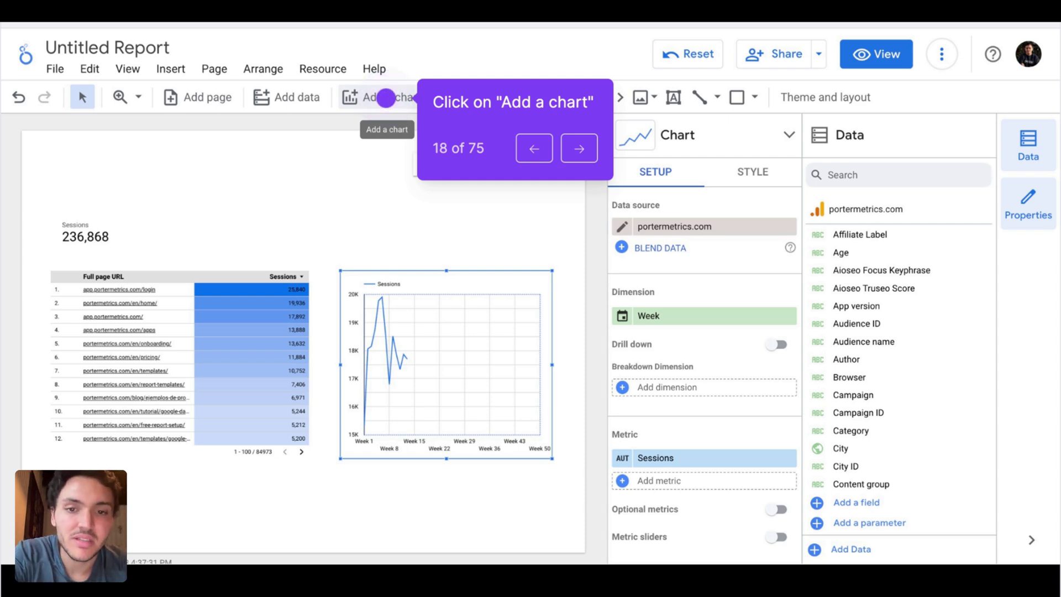
Add a column chart of Sessions below the table and set its dimension to Gender.
left_click(386, 97)
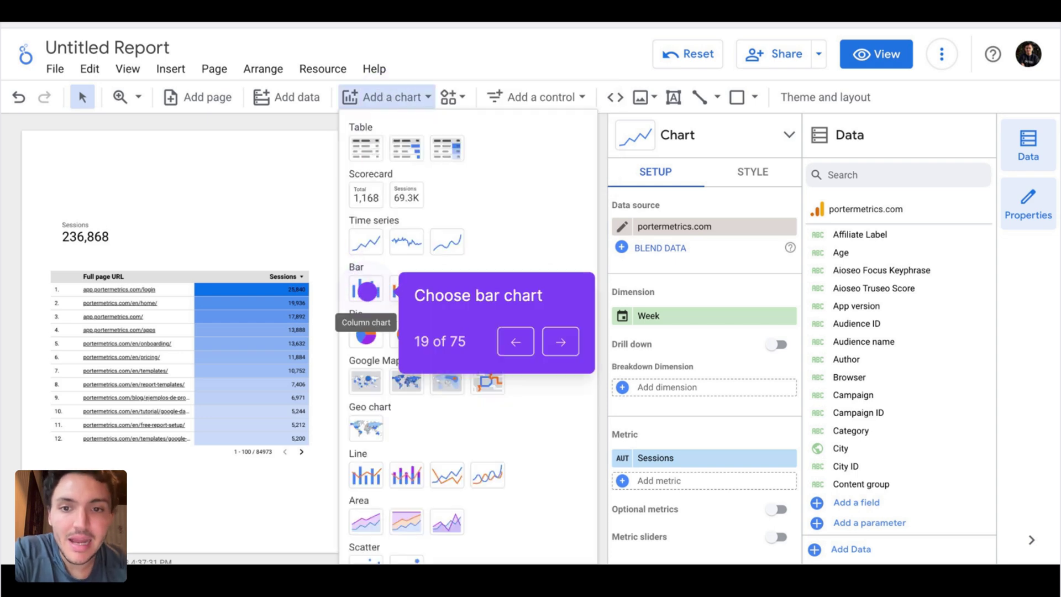
left_click(366, 291)
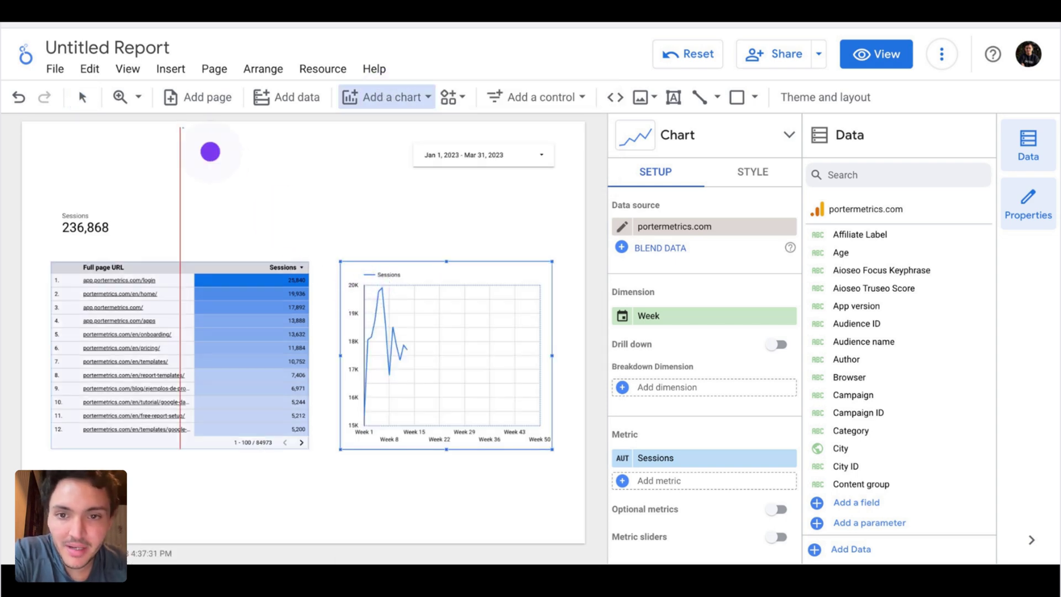
left_click(183, 127)
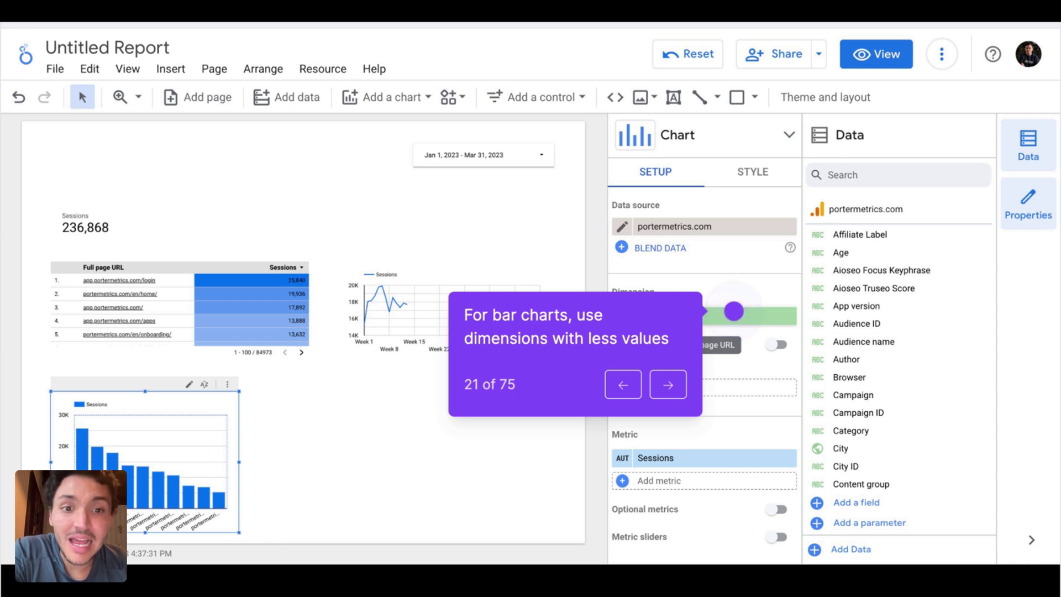
left_click(734, 311)
left_click(727, 372)
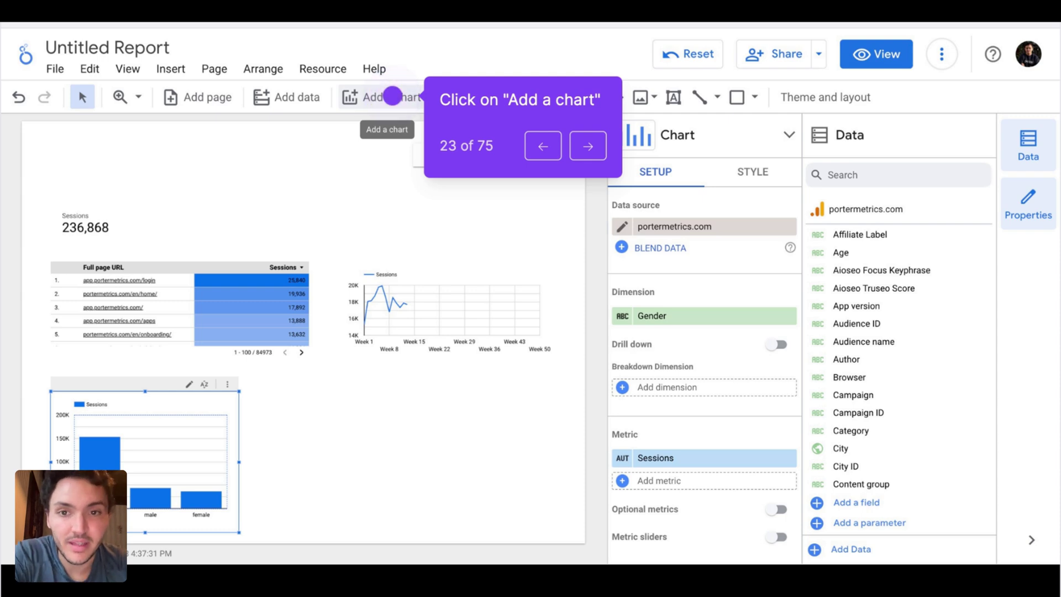
Add a pie chart to the right of the gender column chart.
left_click(392, 95)
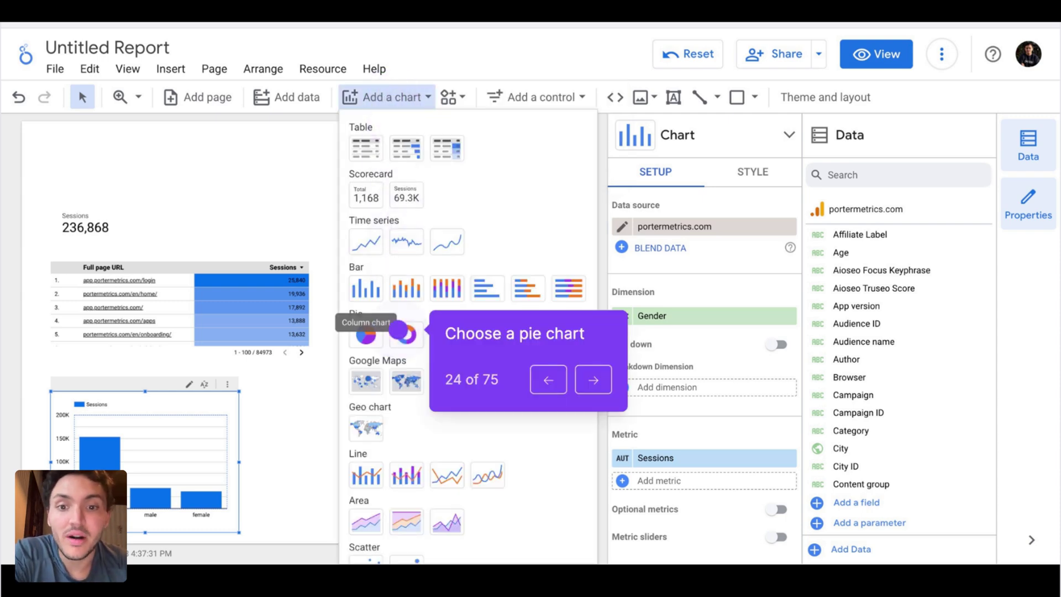
left_click(398, 331)
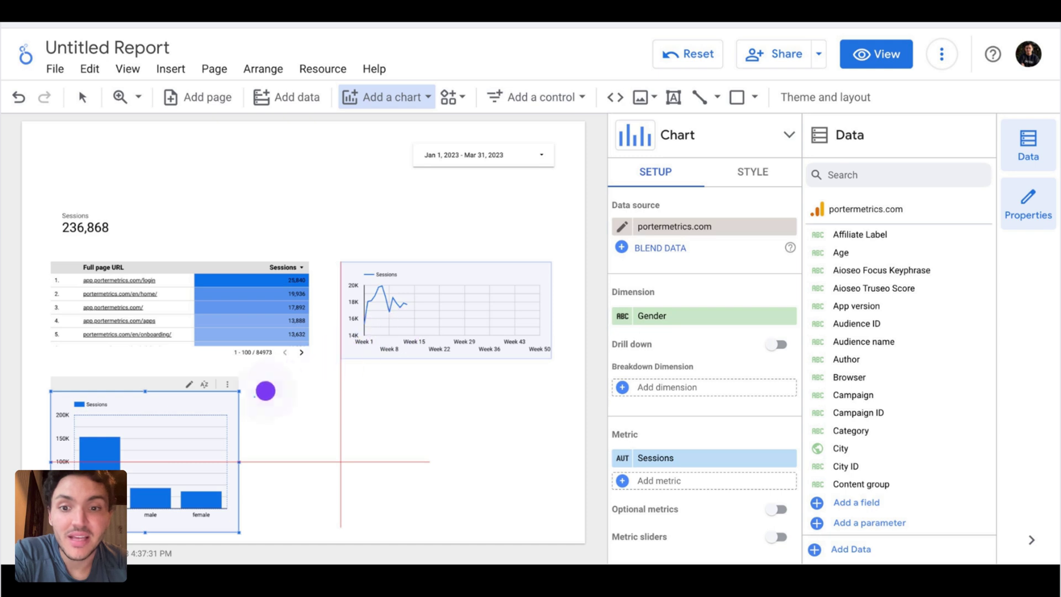
left_click(254, 393)
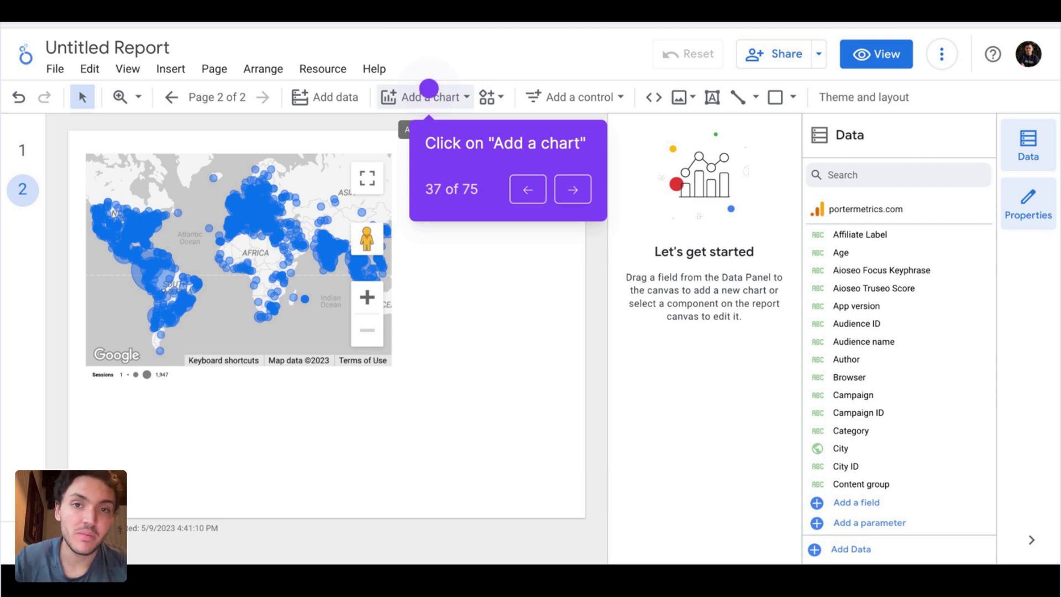
Add a double-axis combo chart to the right of the Google map on page 2.
left_click(429, 88)
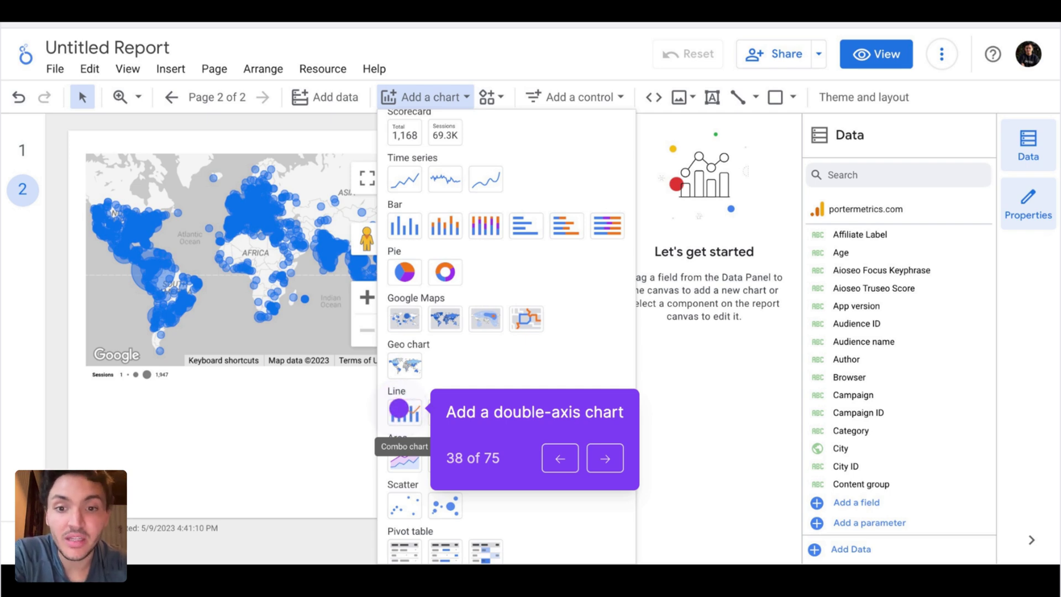
left_click(402, 409)
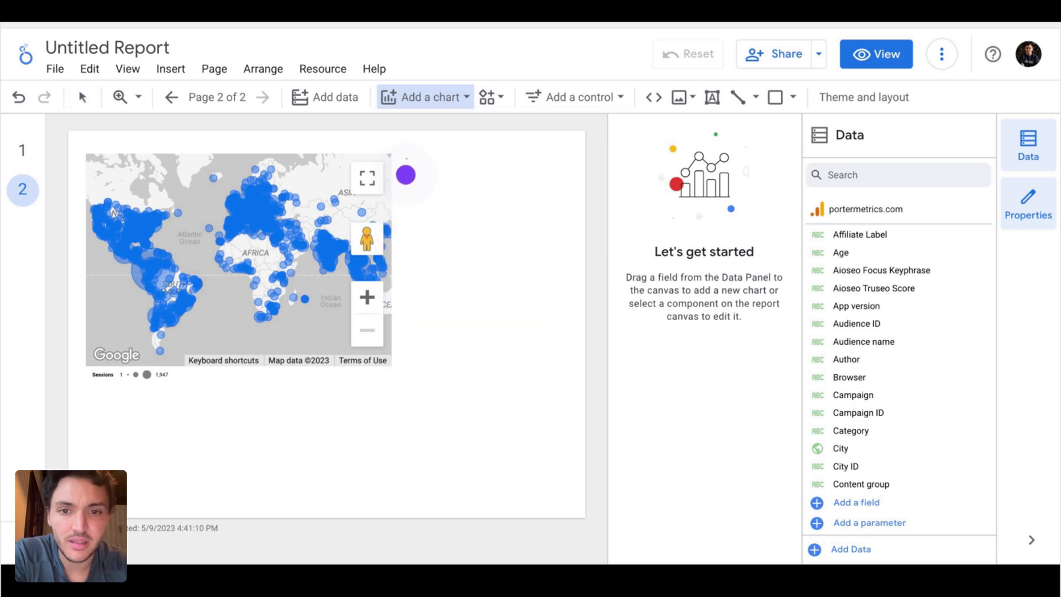
left_click(406, 158)
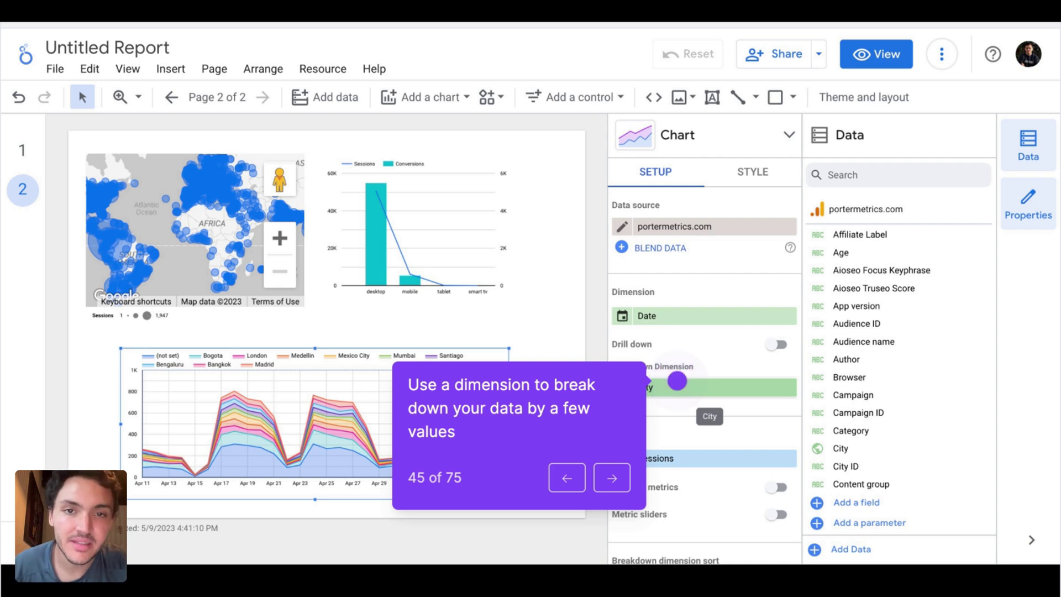
Change the area chart's breakdown dimension from City to Session source and review the traffic over time.
key("Right")
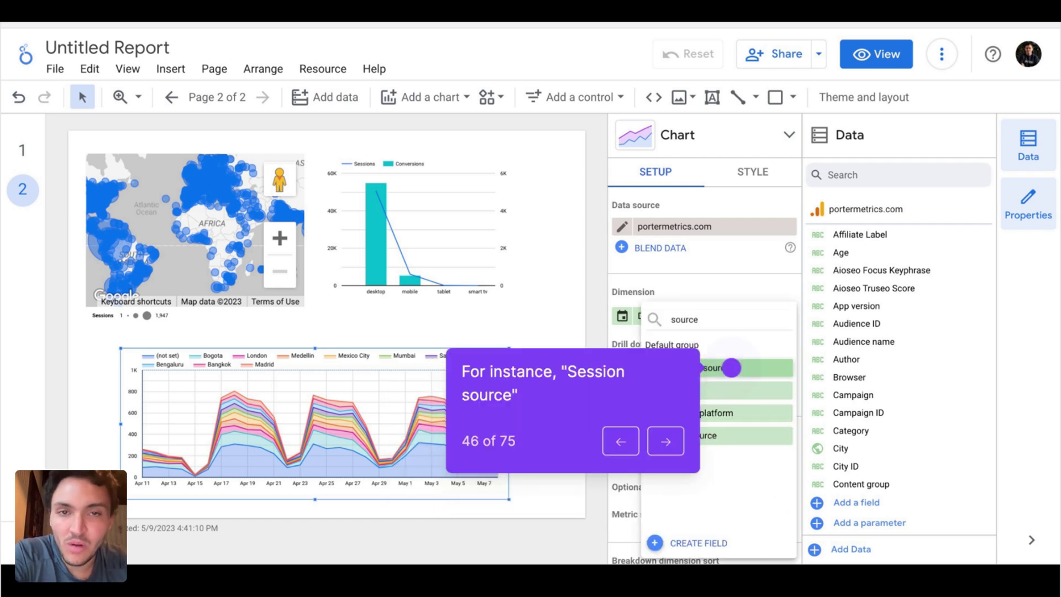
key("Right")
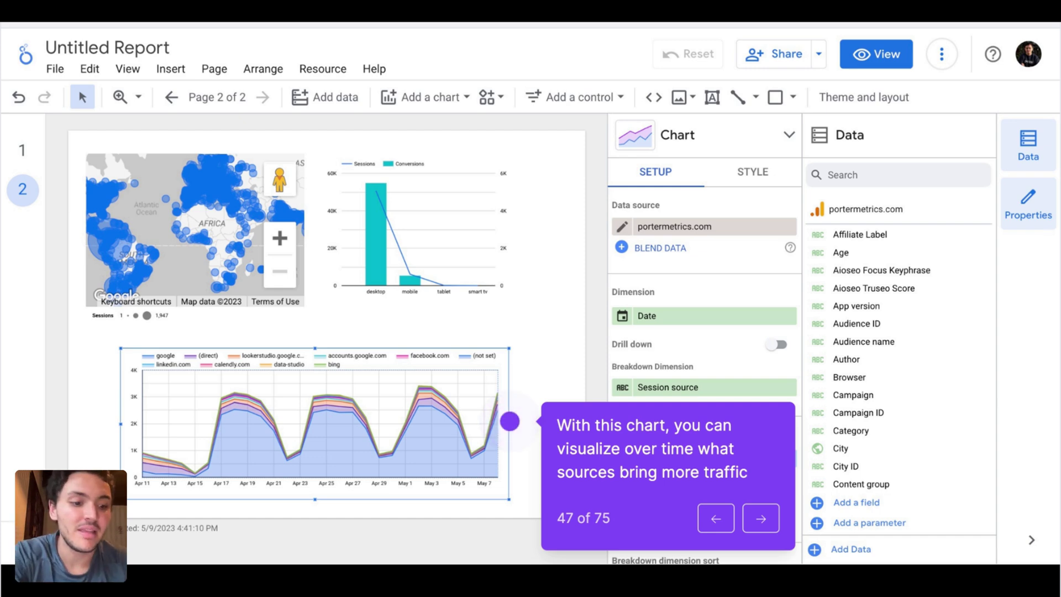
key("Right")
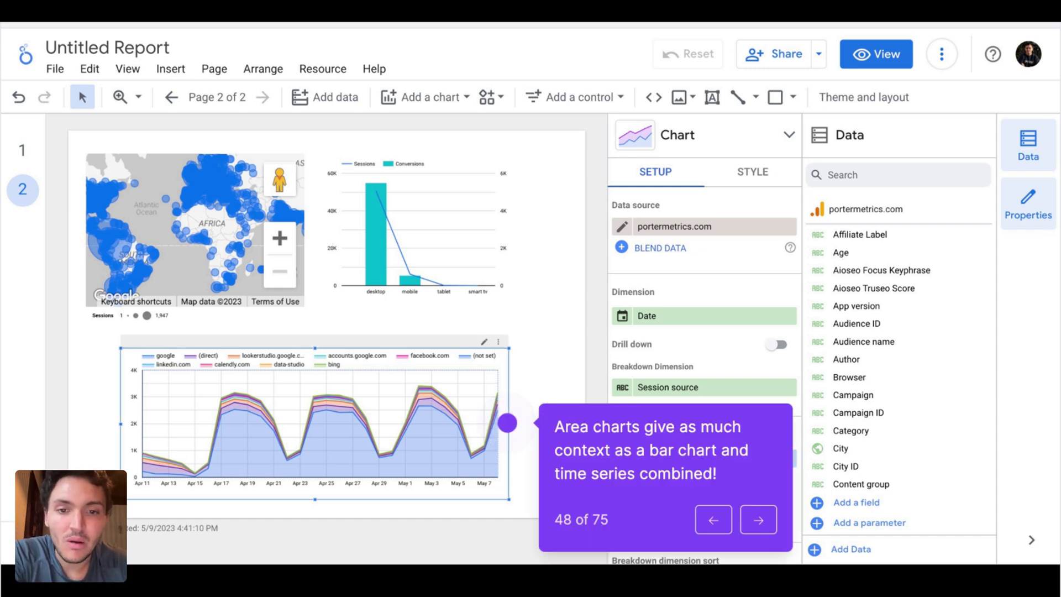
Add a bubble chart to page 3 and set its dimension to Full page URL.
key("Right")
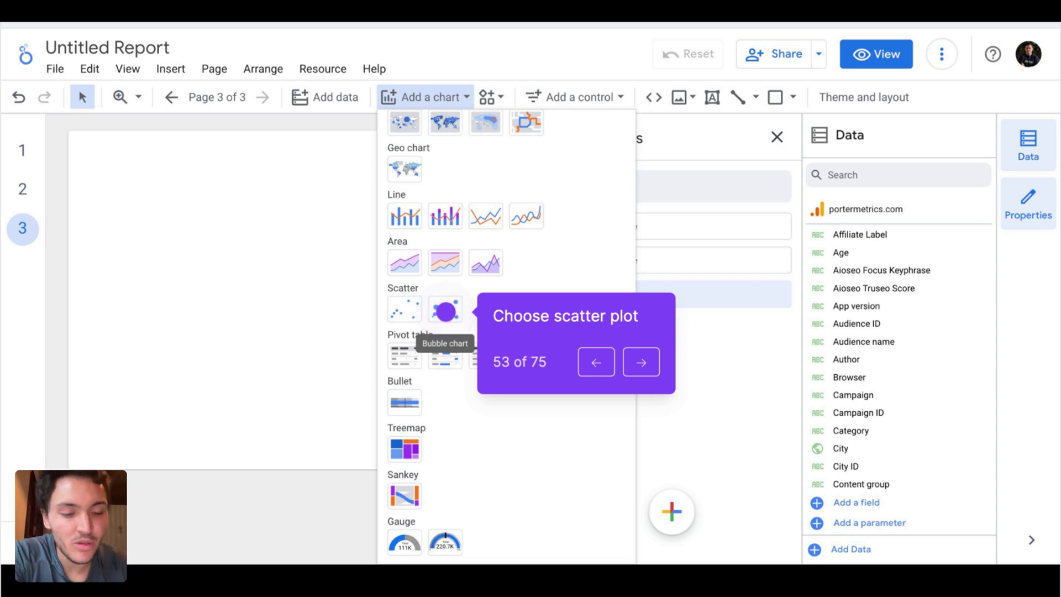
left_click(446, 312)
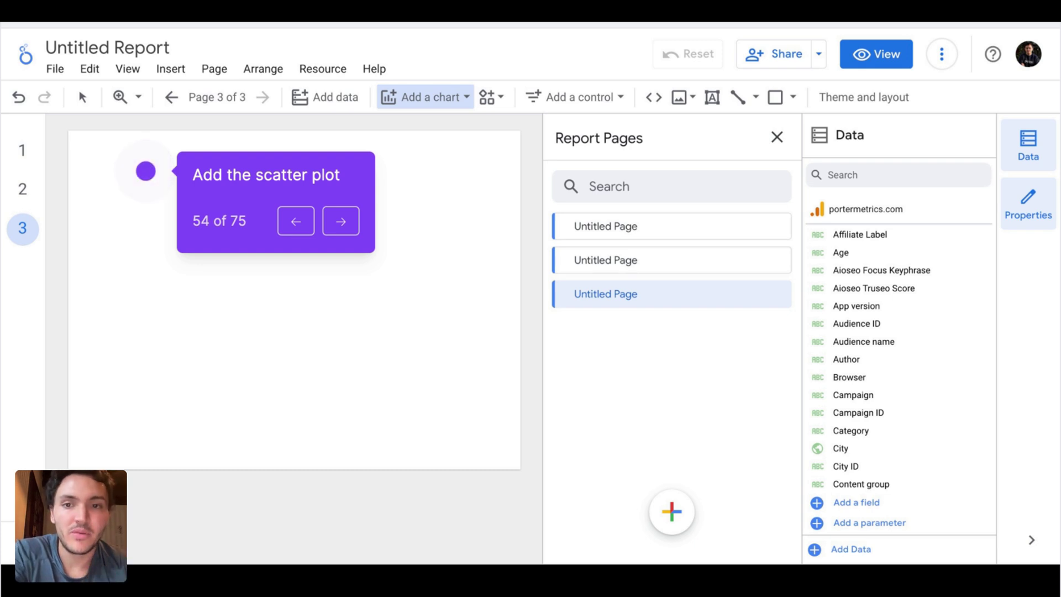
left_click(145, 171)
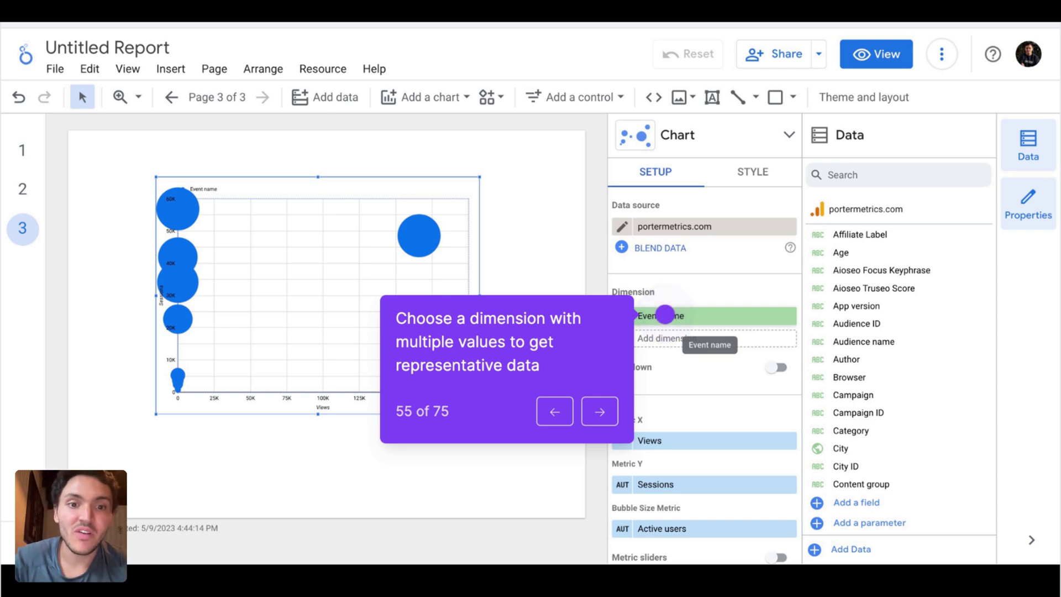
left_click(665, 315)
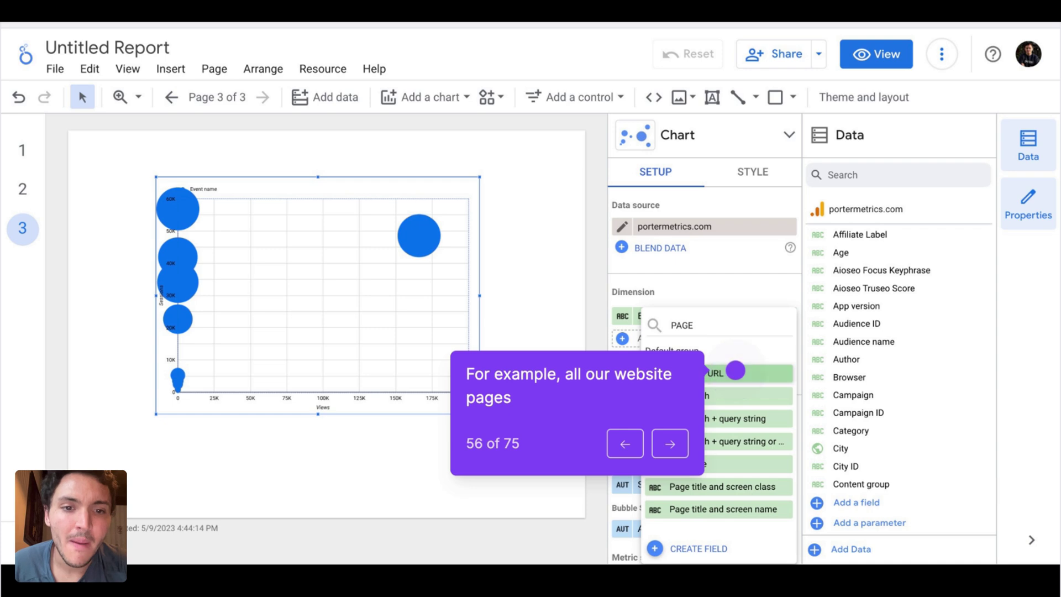
left_click(735, 370)
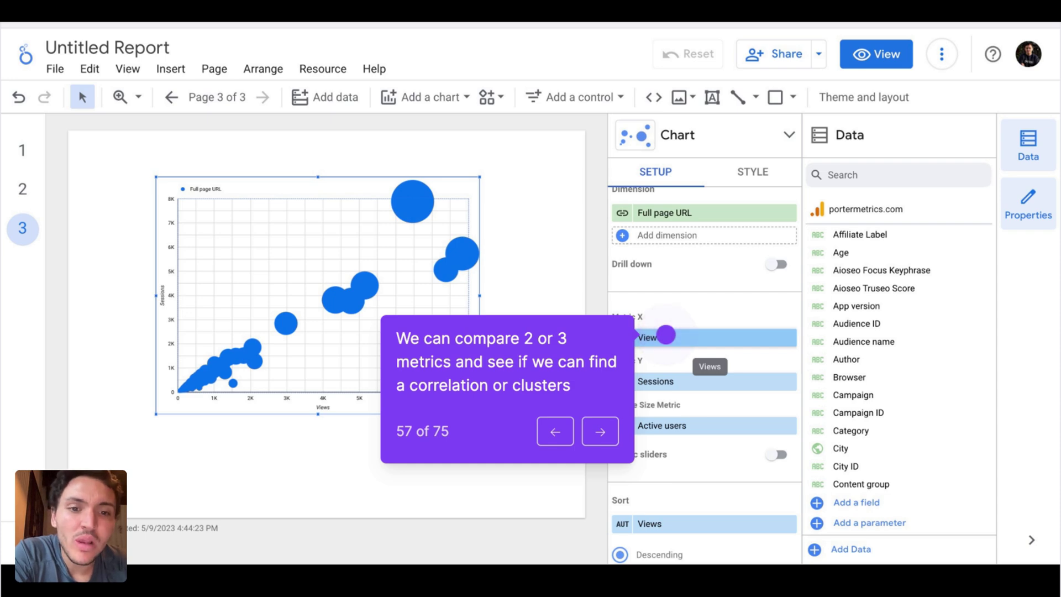
Set the bubble chart's Metric X to Sessions per user.
left_click(666, 334)
left_click(702, 394)
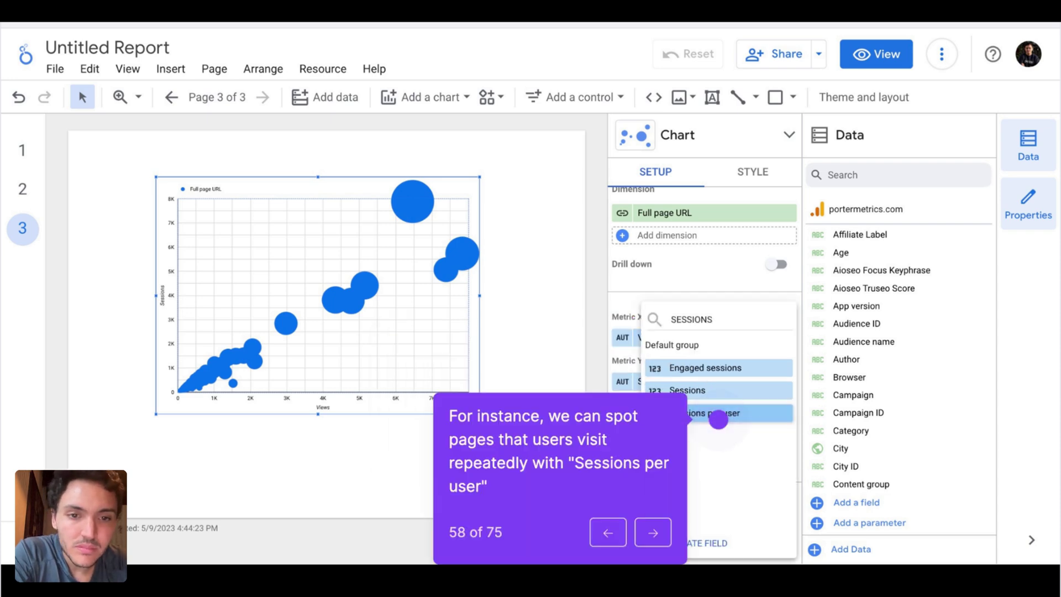
left_click(718, 415)
left_click(710, 423)
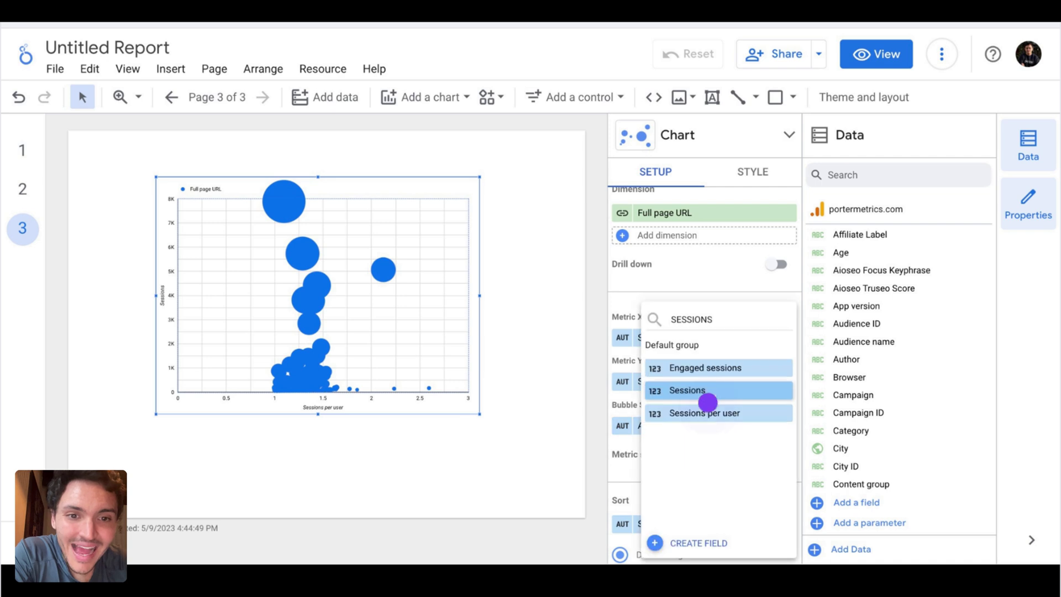
Set the bubble chart's size metric to Sessions.
left_click(705, 390)
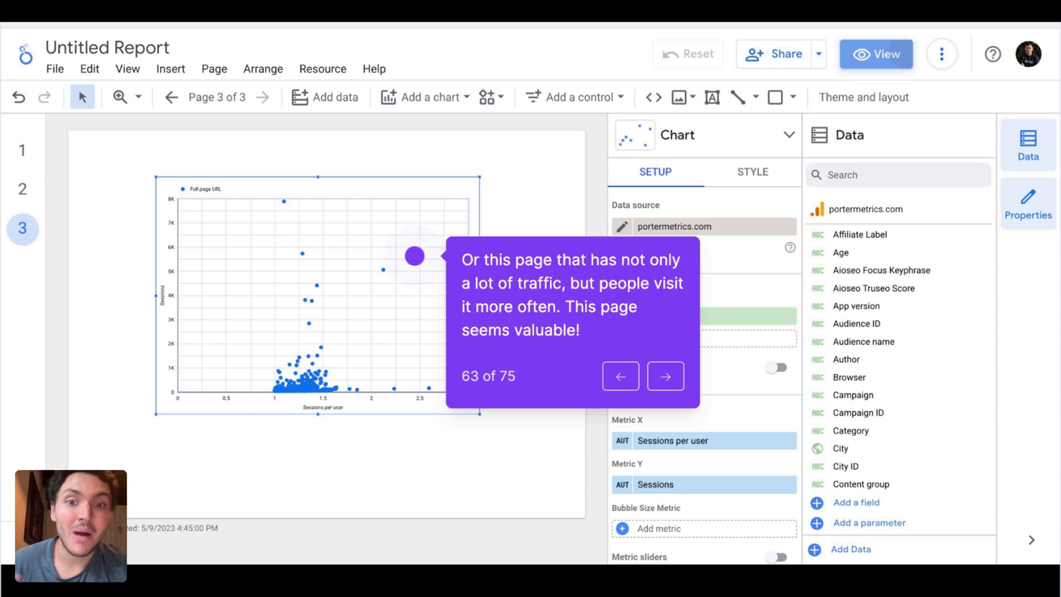
key("Right")
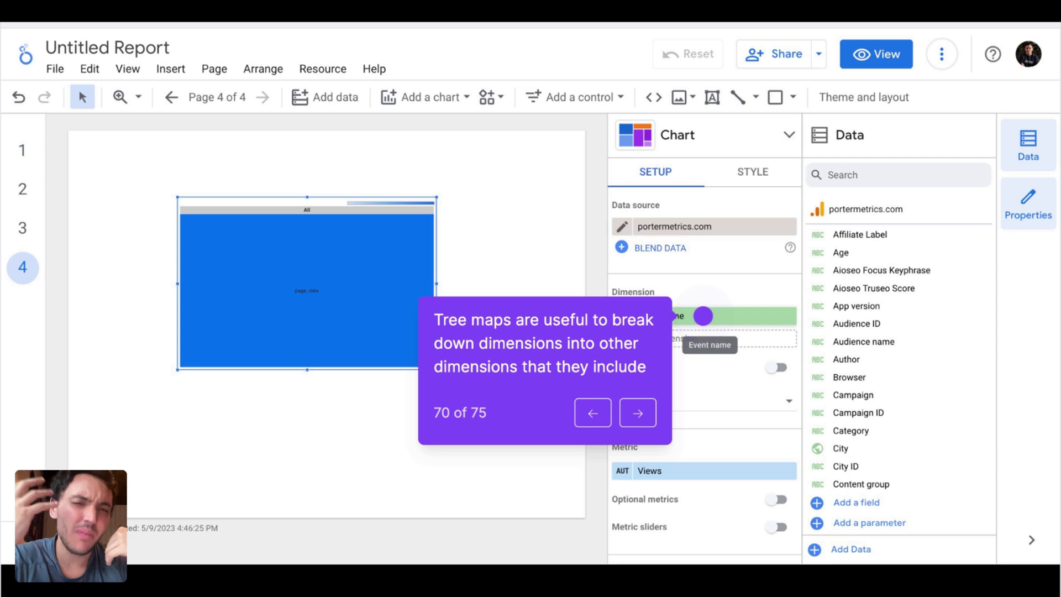
Change the treemap's dimension from Event name to Medium and add Source as its second dimension.
left_click(703, 315)
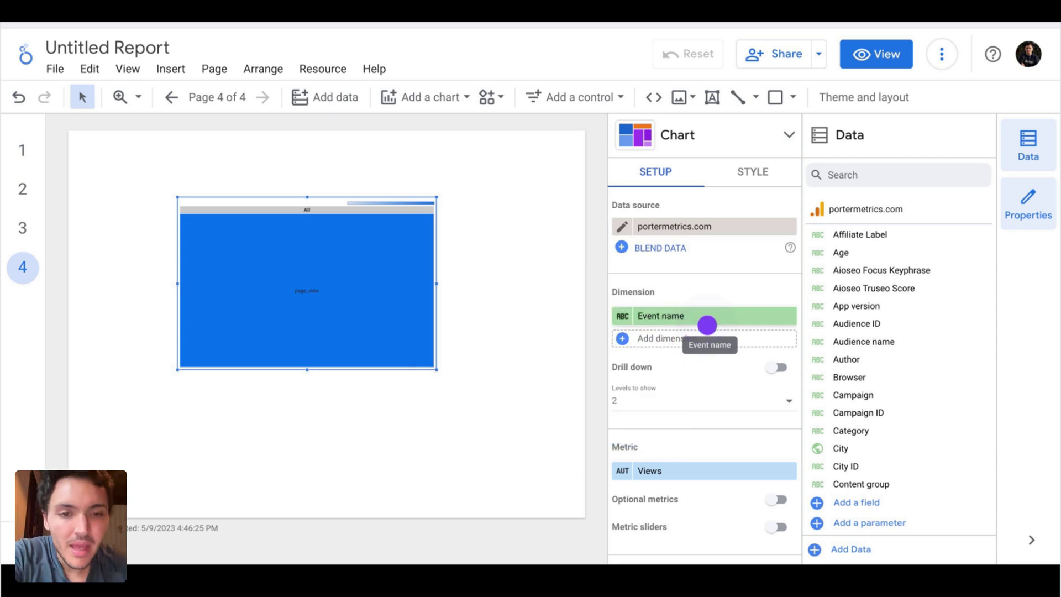
left_click(729, 374)
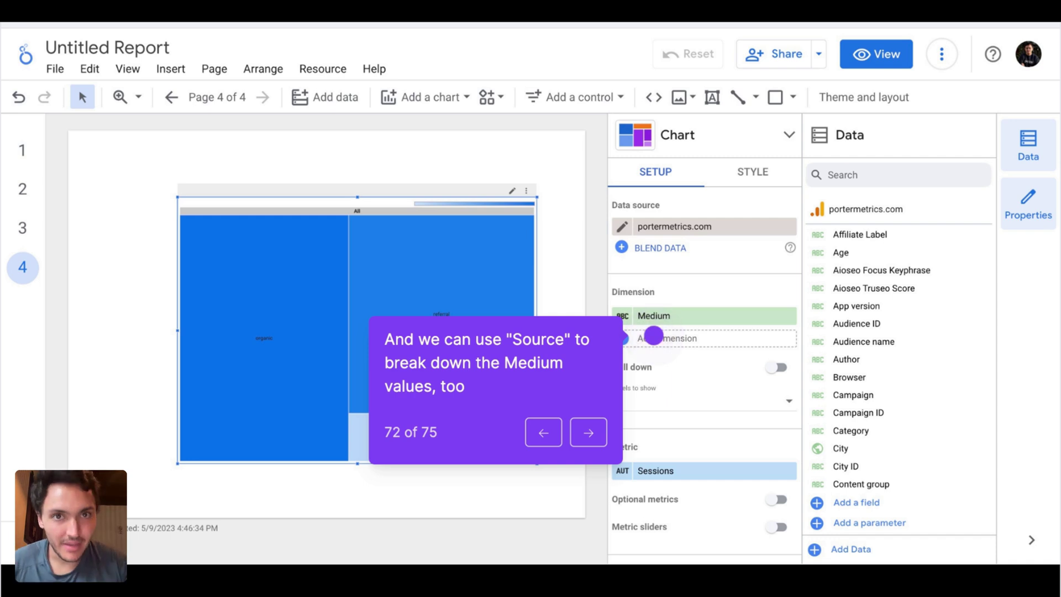
left_click(654, 336)
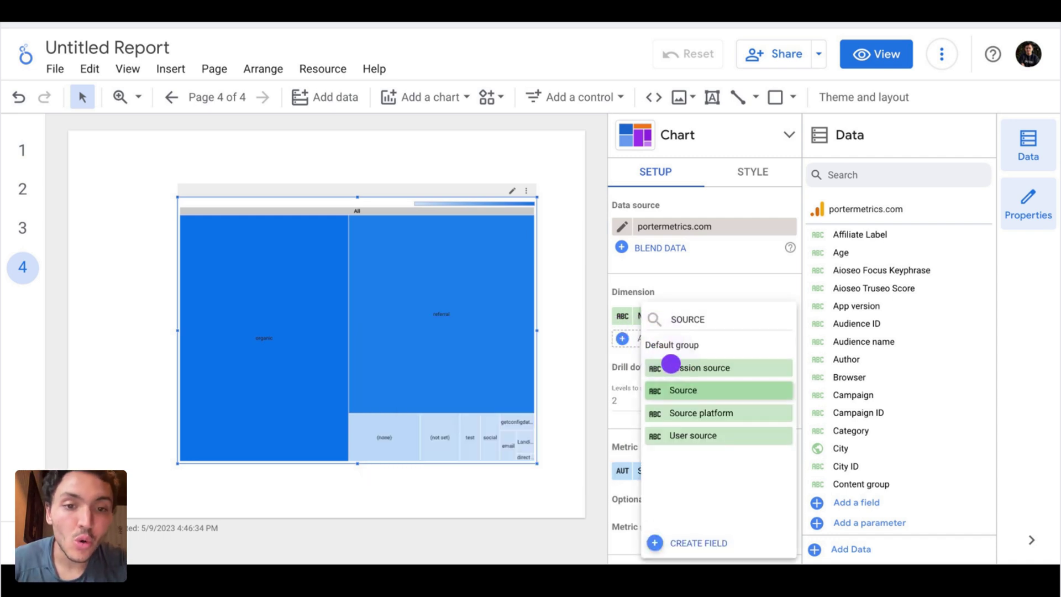
left_click(670, 387)
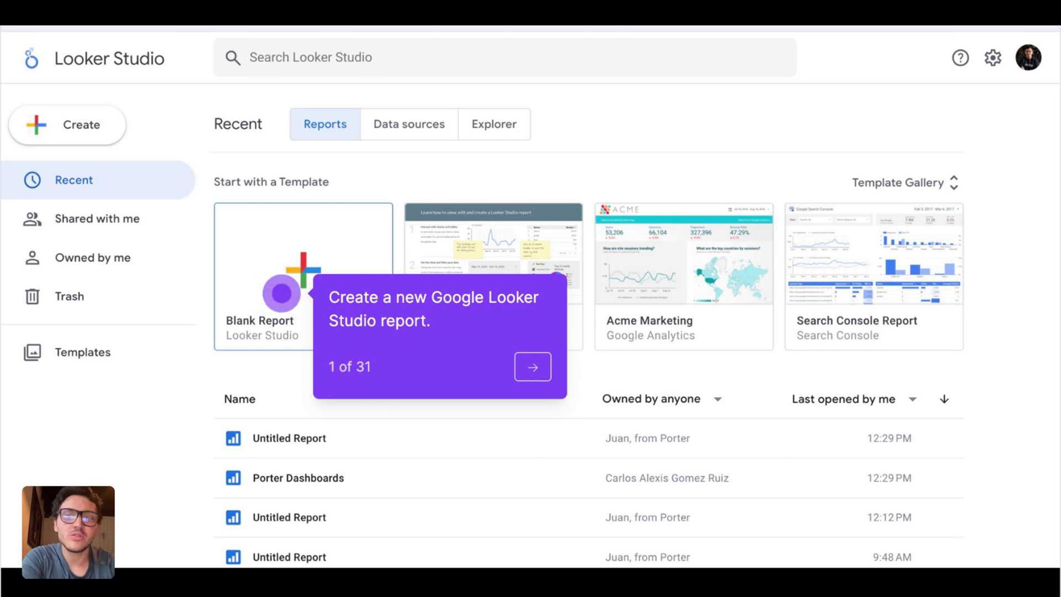
Create a blank report connected to Google Analytics, using the portermetrics.com property of the Porter - GA4 account.
left_click(281, 292)
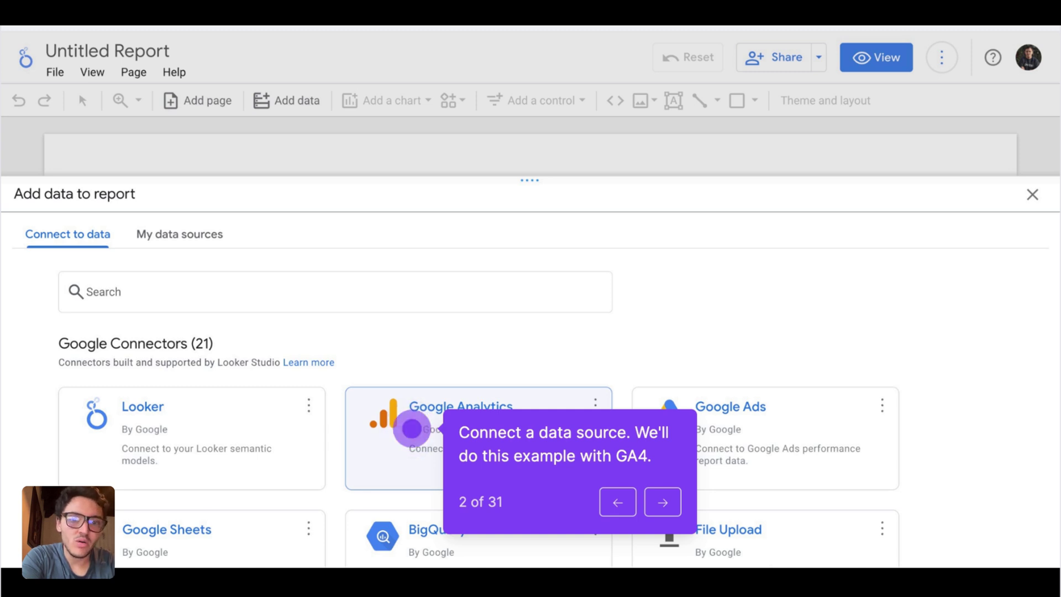
left_click(383, 430)
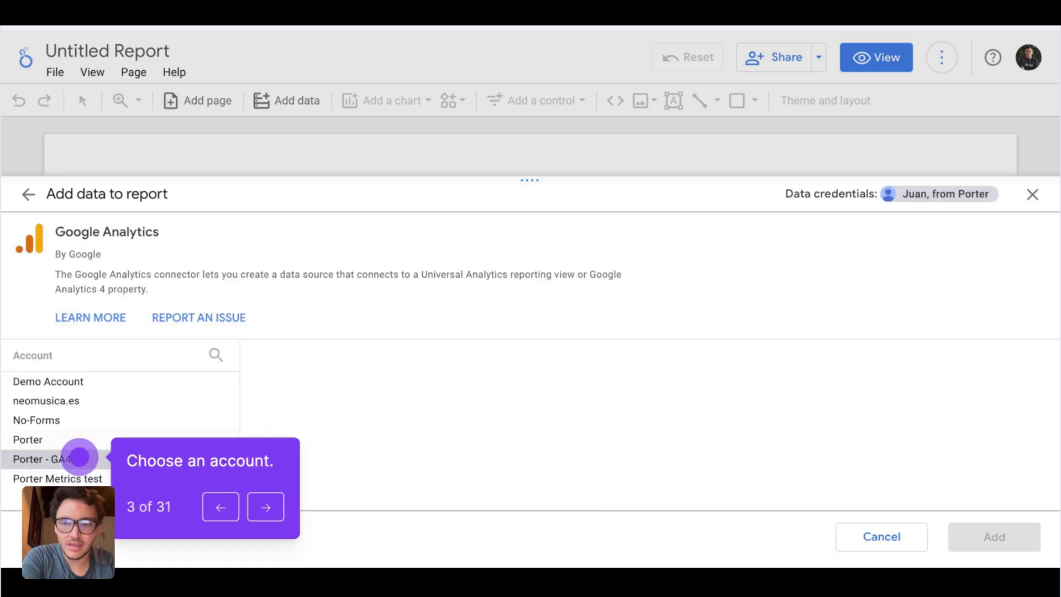
left_click(79, 456)
left_click(301, 393)
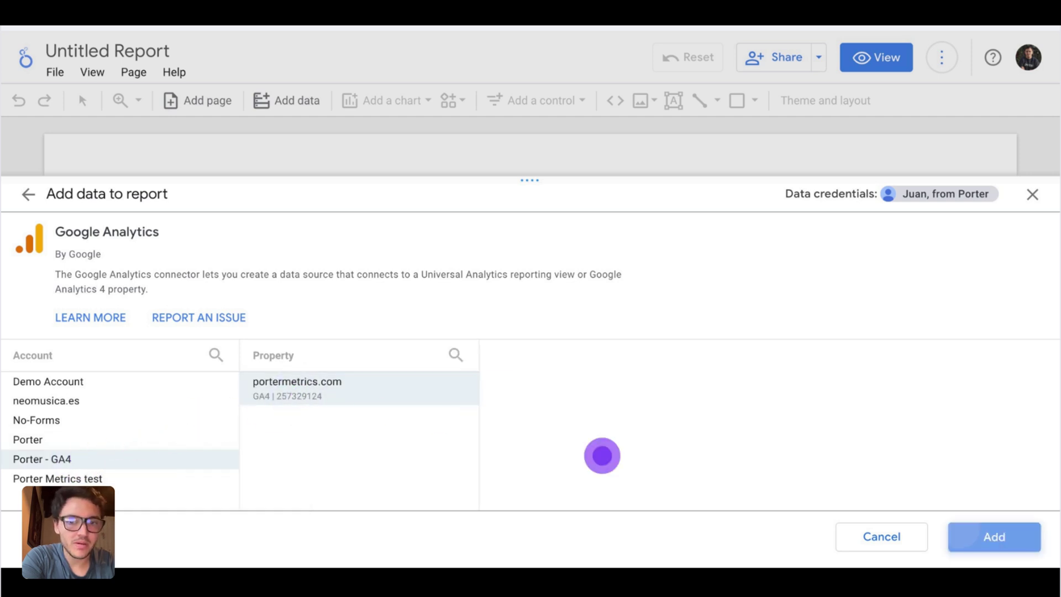
left_click(958, 528)
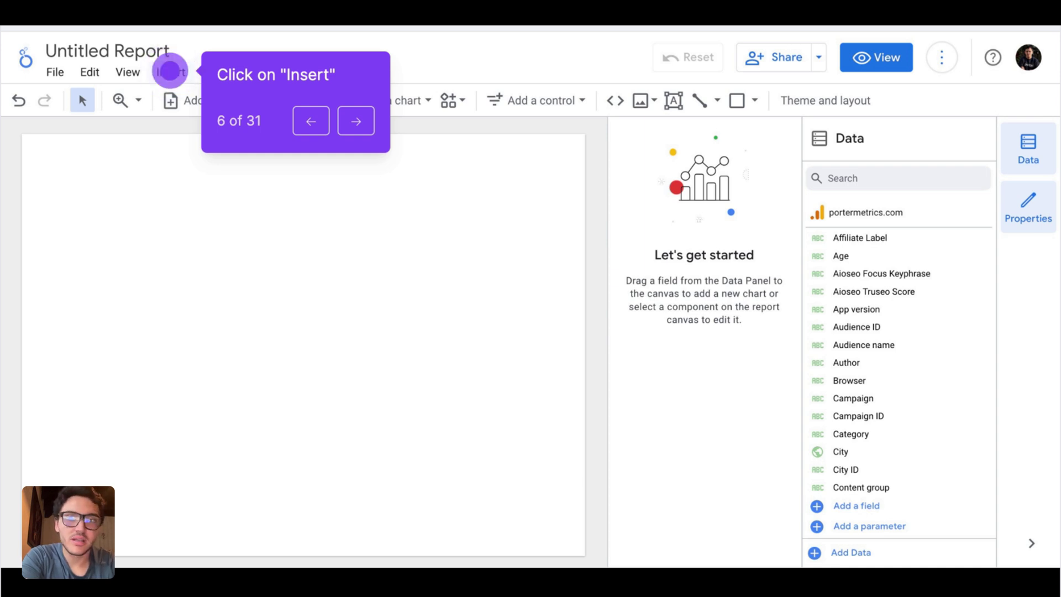
Insert a scorecard in the upper-left area of the page and set its metric to Sessions.
left_click(170, 70)
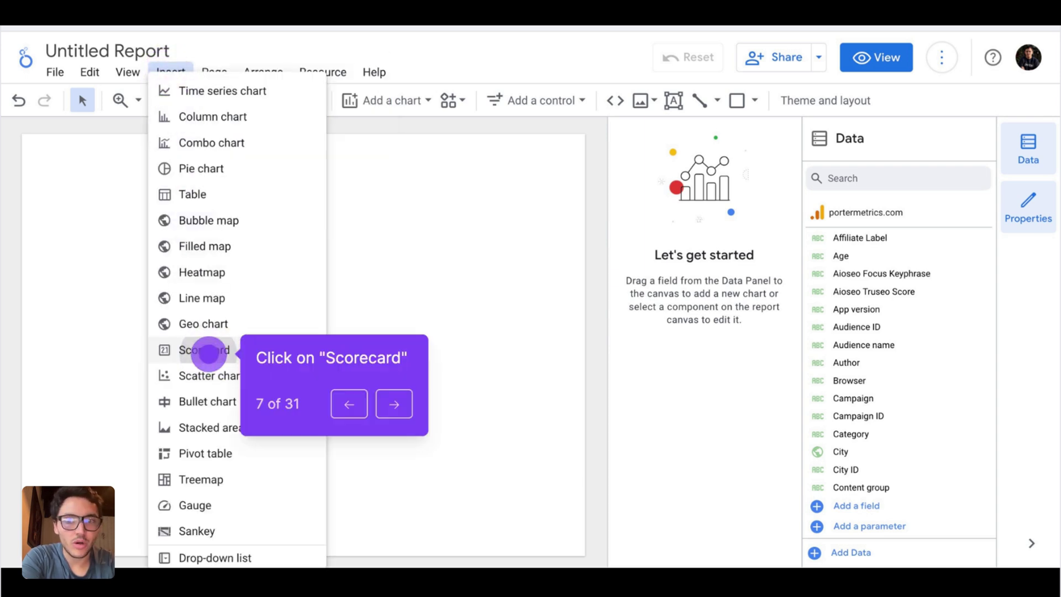
left_click(206, 350)
left_click(43, 171)
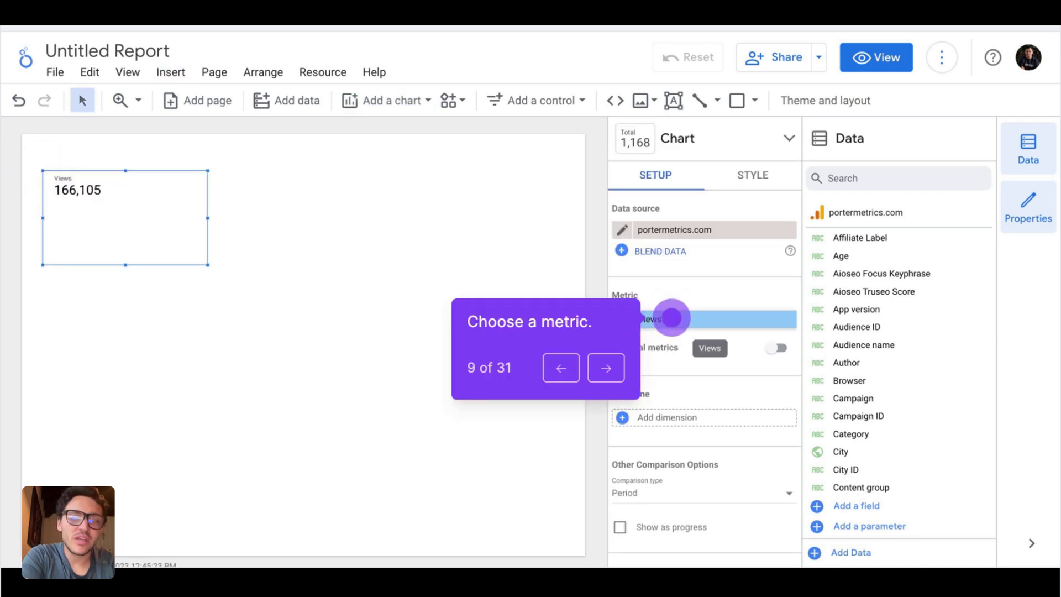
left_click(671, 318)
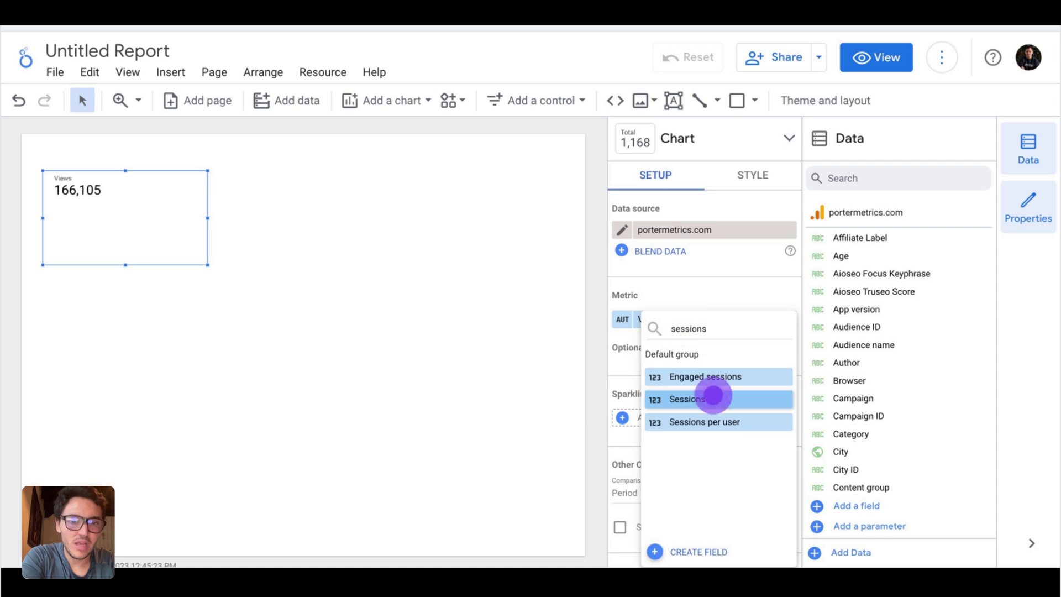
left_click(717, 401)
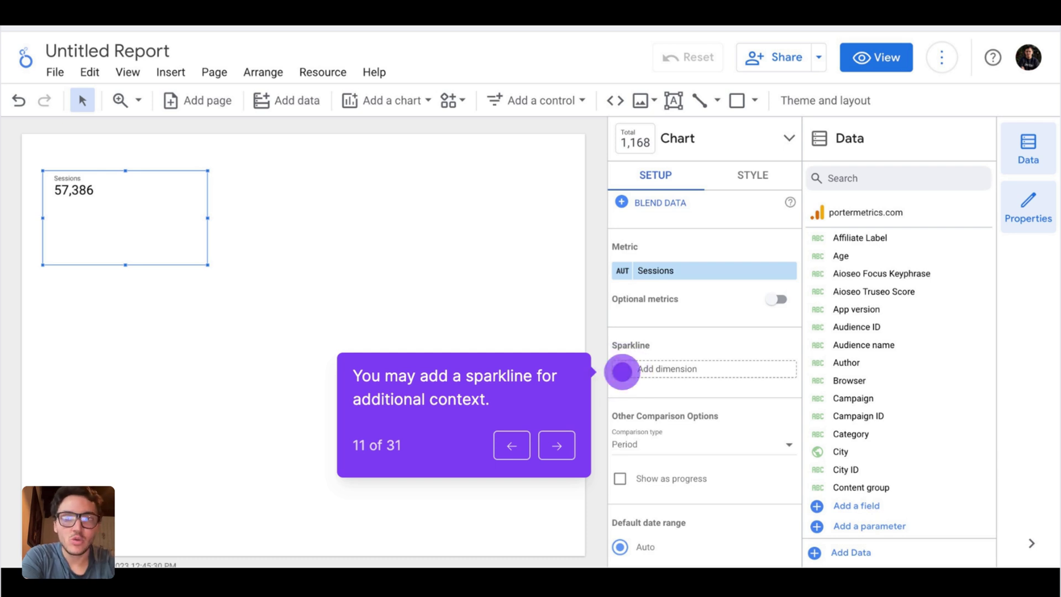
Add a sparkline by Date to the Sessions scorecard and switch its time period to Week.
left_click(622, 371)
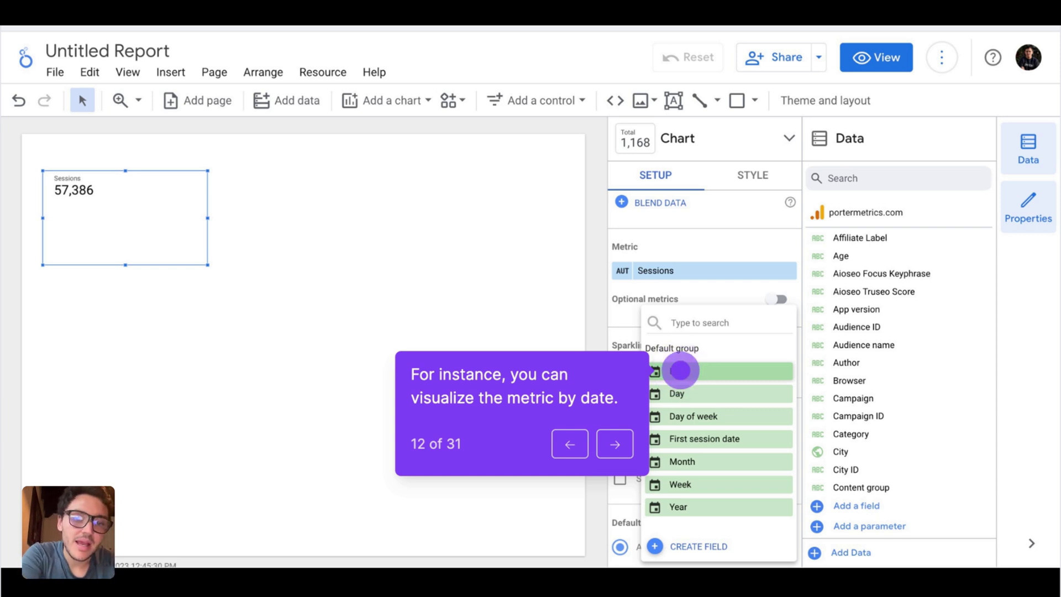
left_click(680, 370)
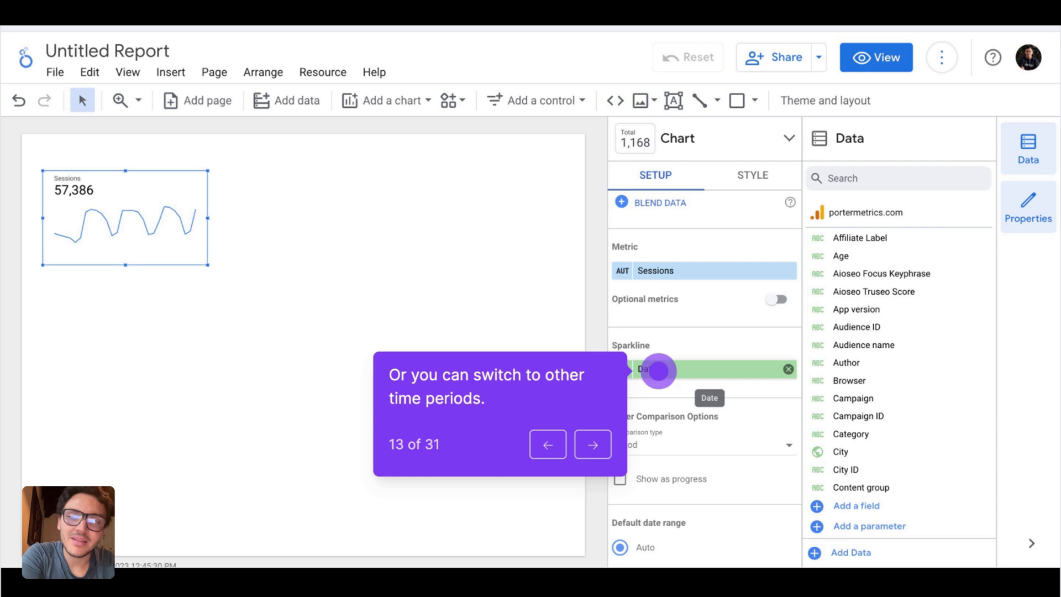
left_click(658, 371)
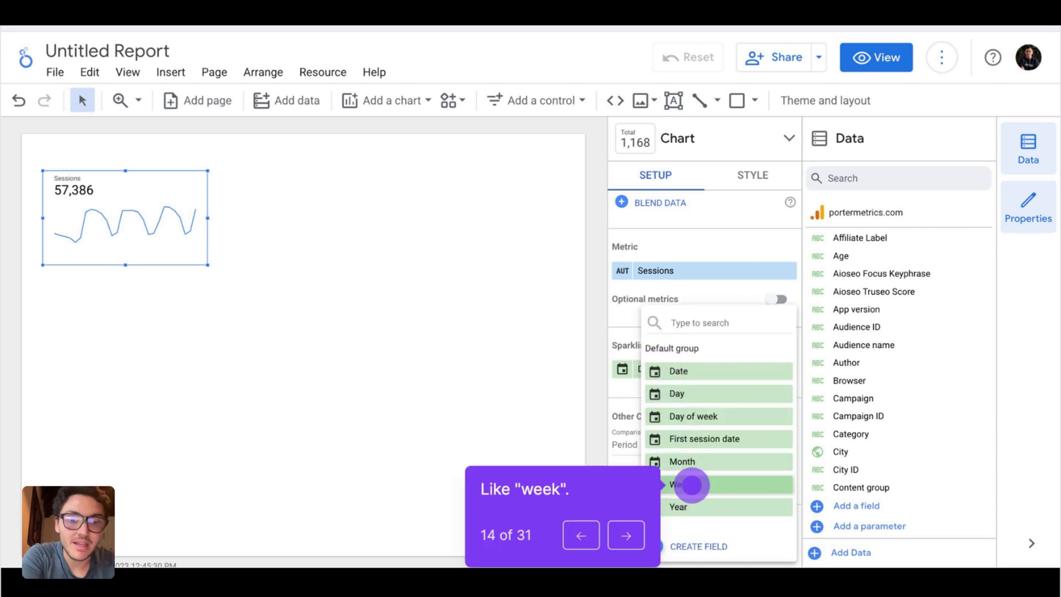
left_click(691, 484)
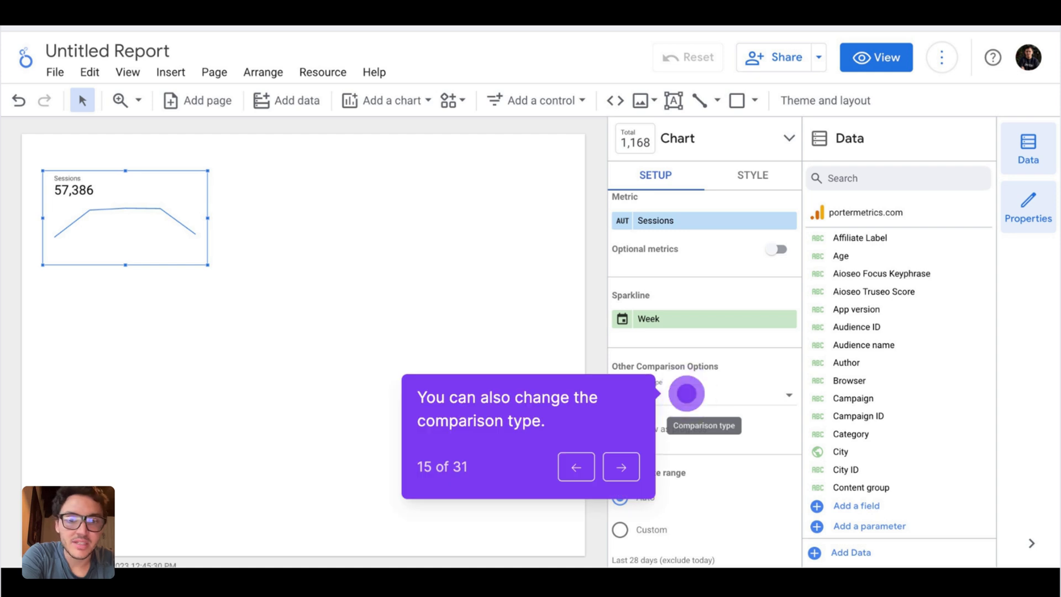
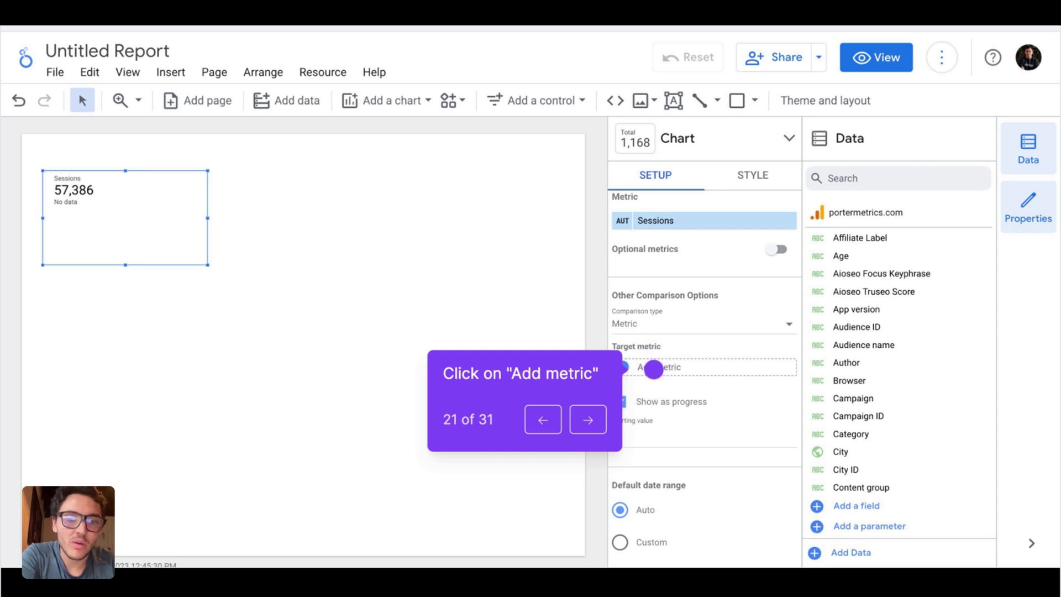
Add Event count as the scorecard's target metric for comparison.
left_click(653, 369)
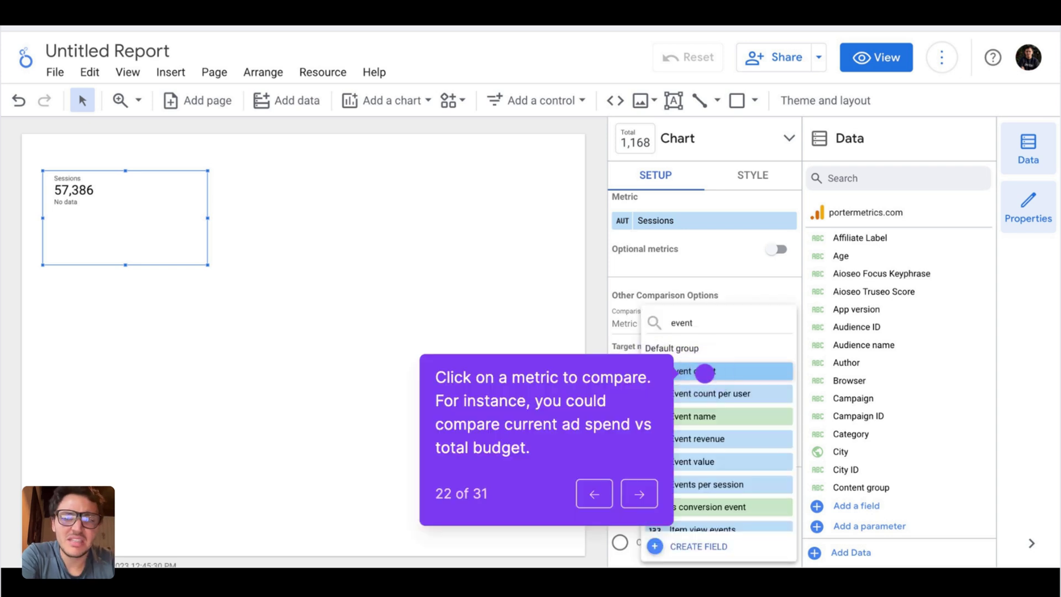
left_click(704, 373)
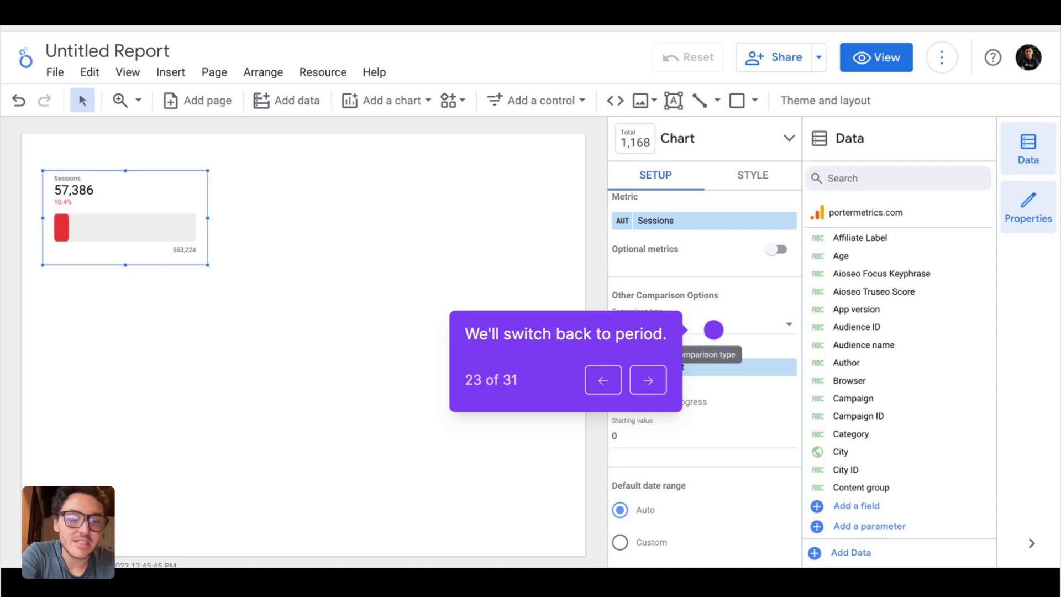
Switch the scorecard's comparison type back to Period and turn off Show as progress.
key("Right")
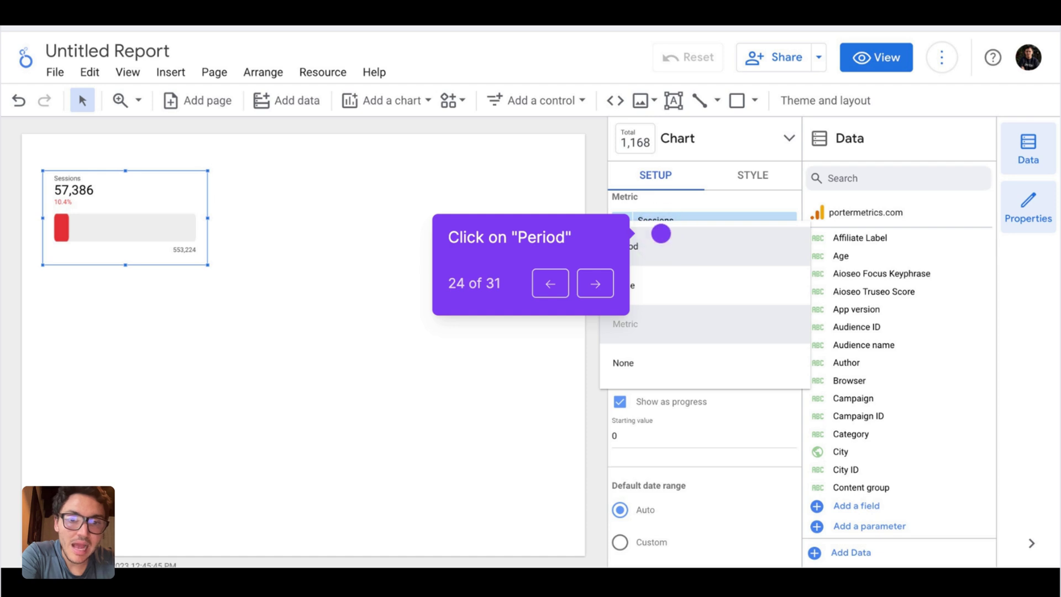
key("Right")
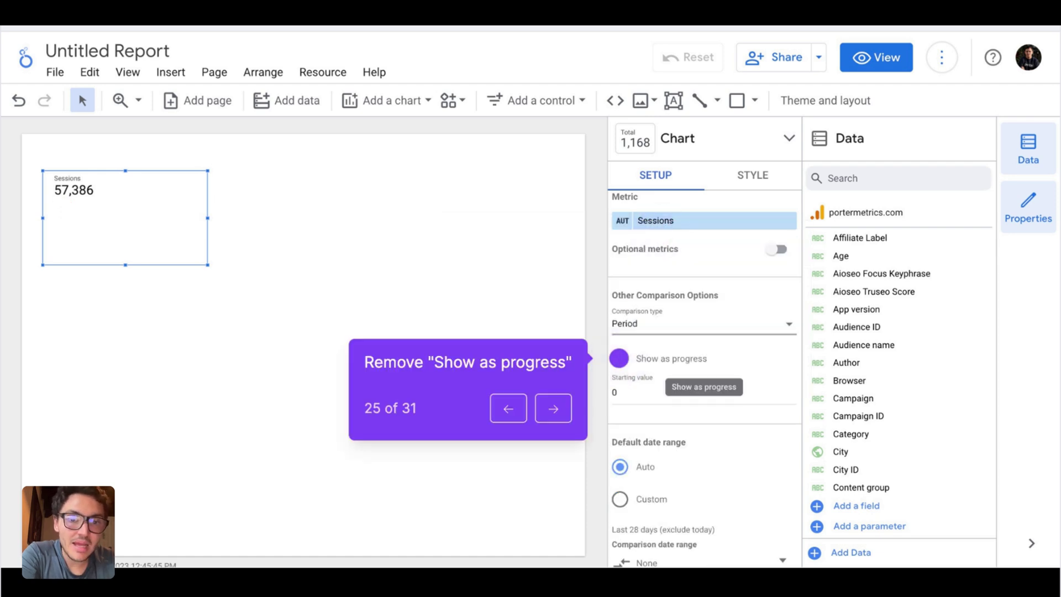
key("Right")
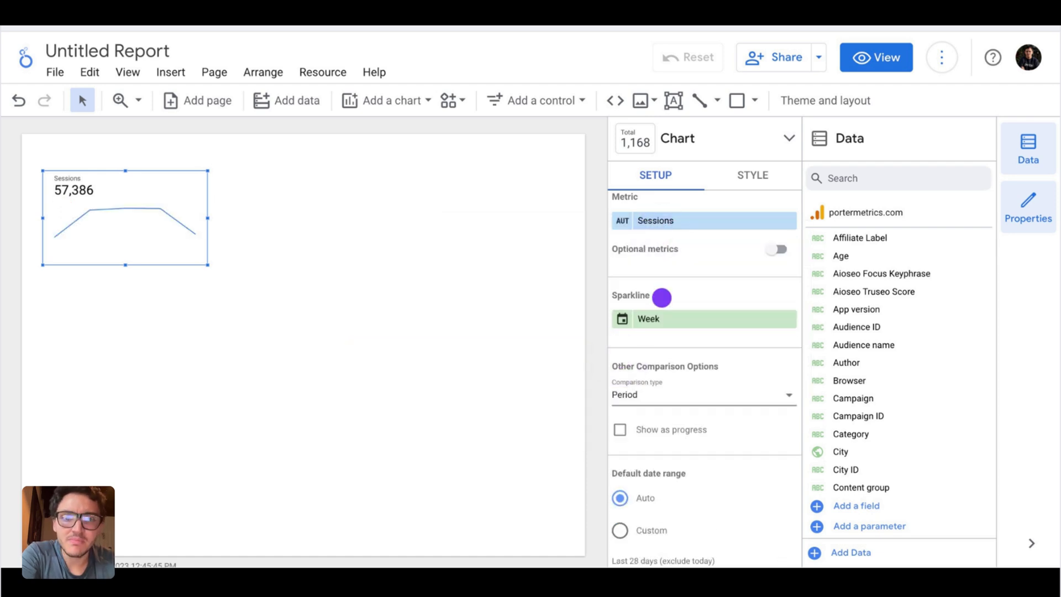
Style the scorecard's sparkline with a green color, a fill and a smooth line.
key("Right")
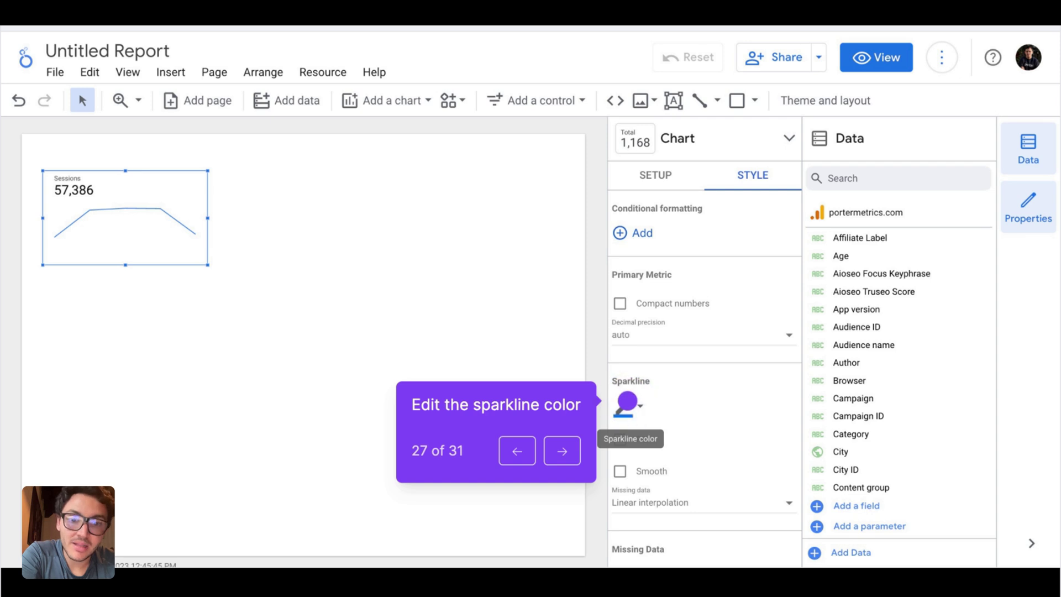
key("Right")
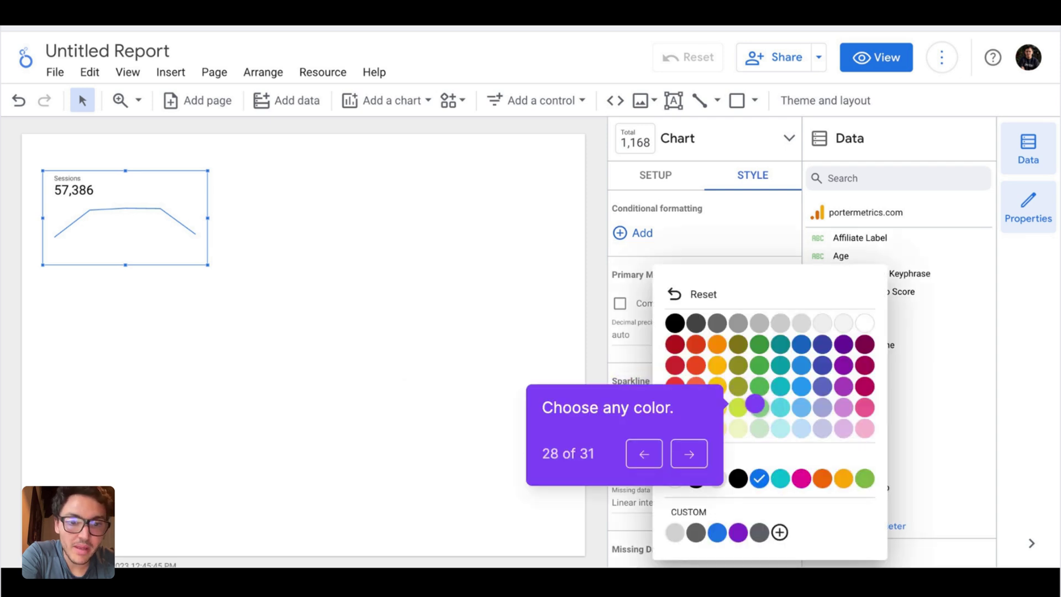
key("Right")
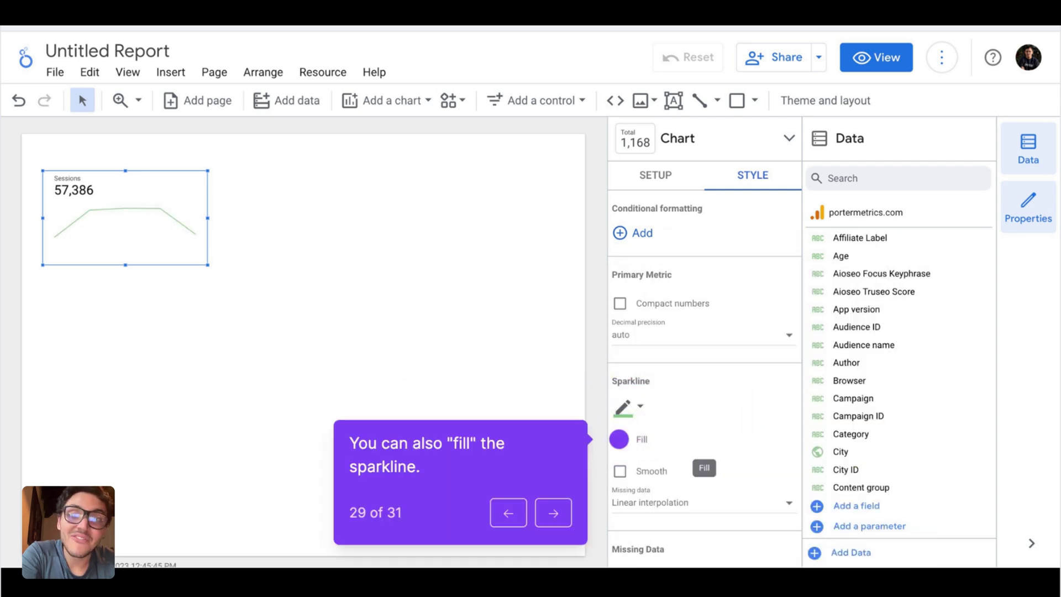
key("Right")
key("Right")
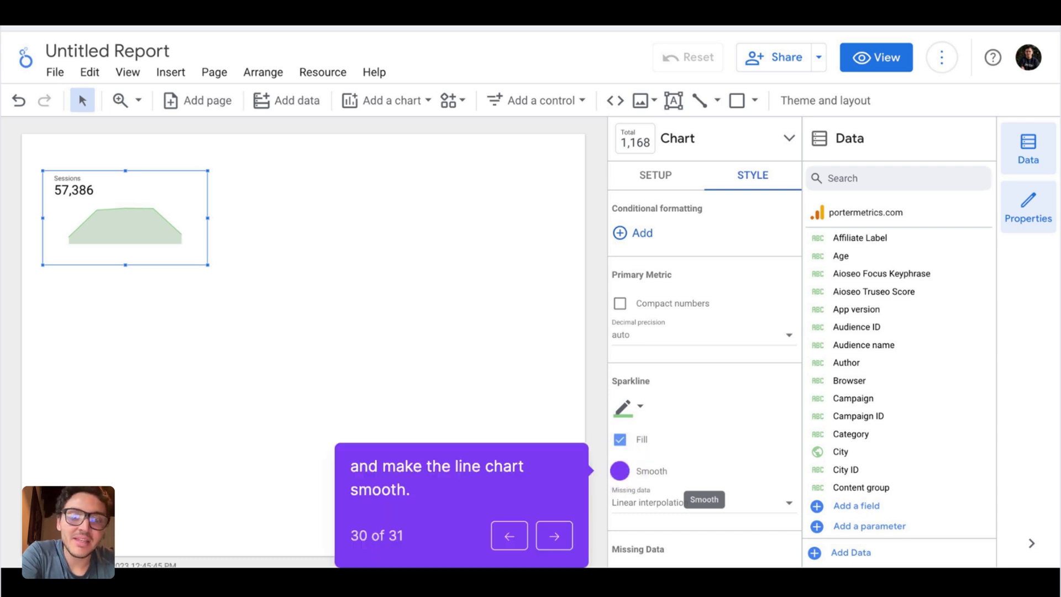
key("Right")
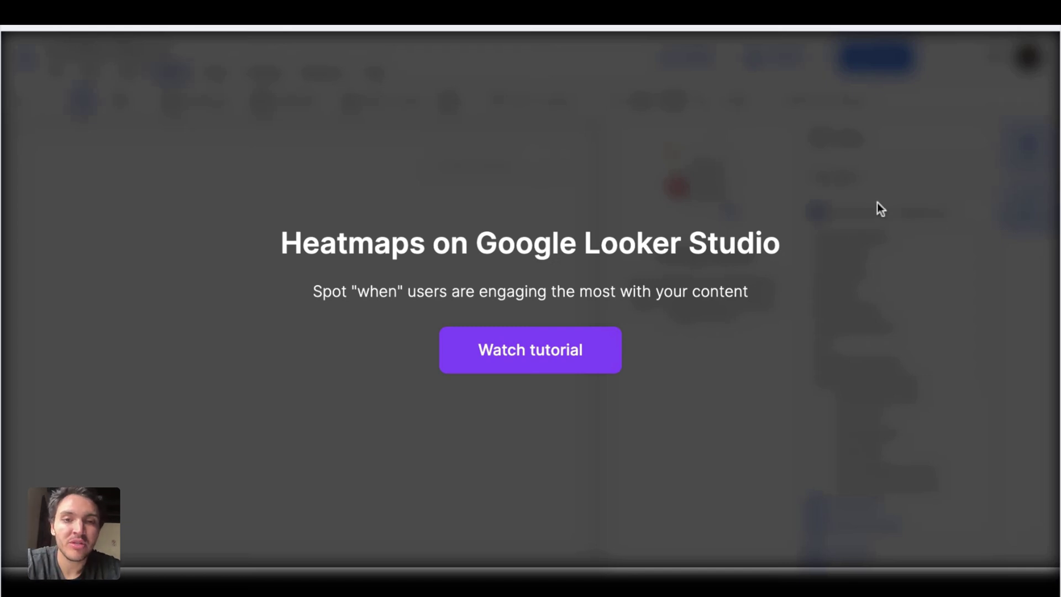
Start the heatmap tutorial and insert a pivot table into the Facebook ads + Instagram ads report.
left_click(561, 356)
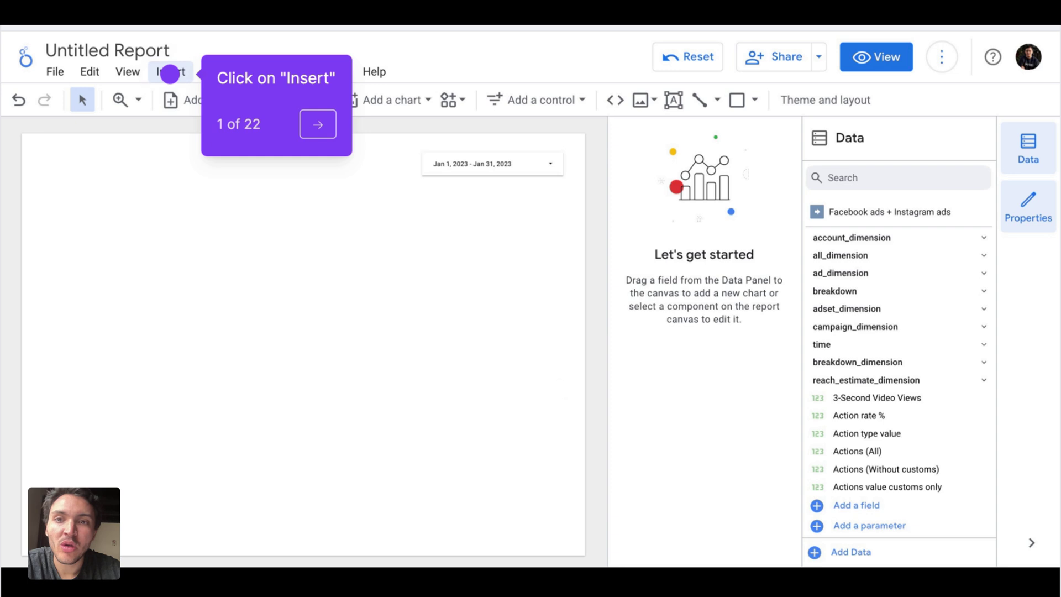
left_click(315, 135)
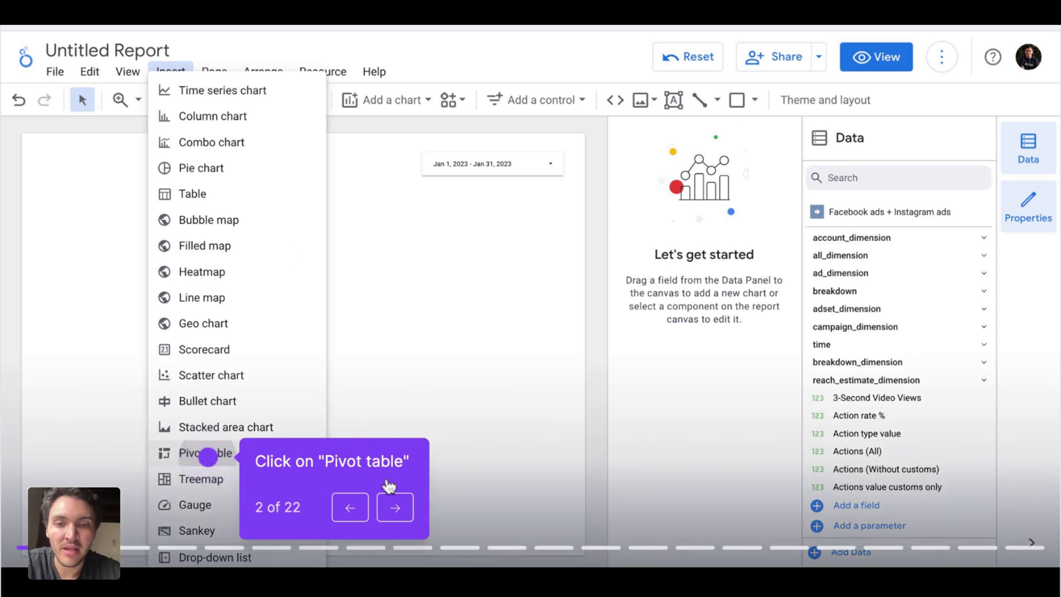
left_click(402, 513)
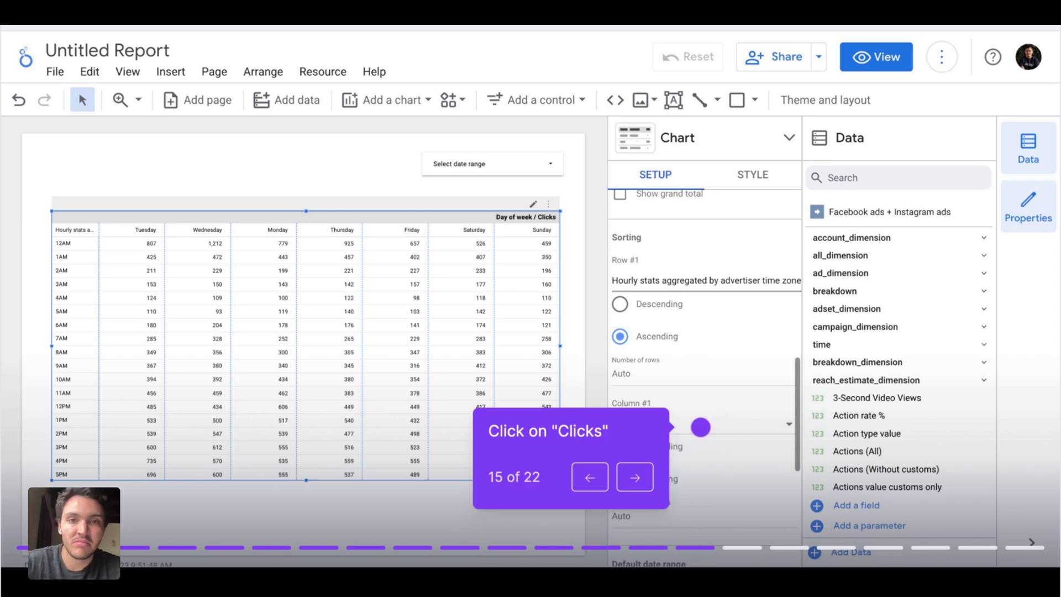
Sort the pivot table's columns by Day of week in ascending order.
left_click(701, 427)
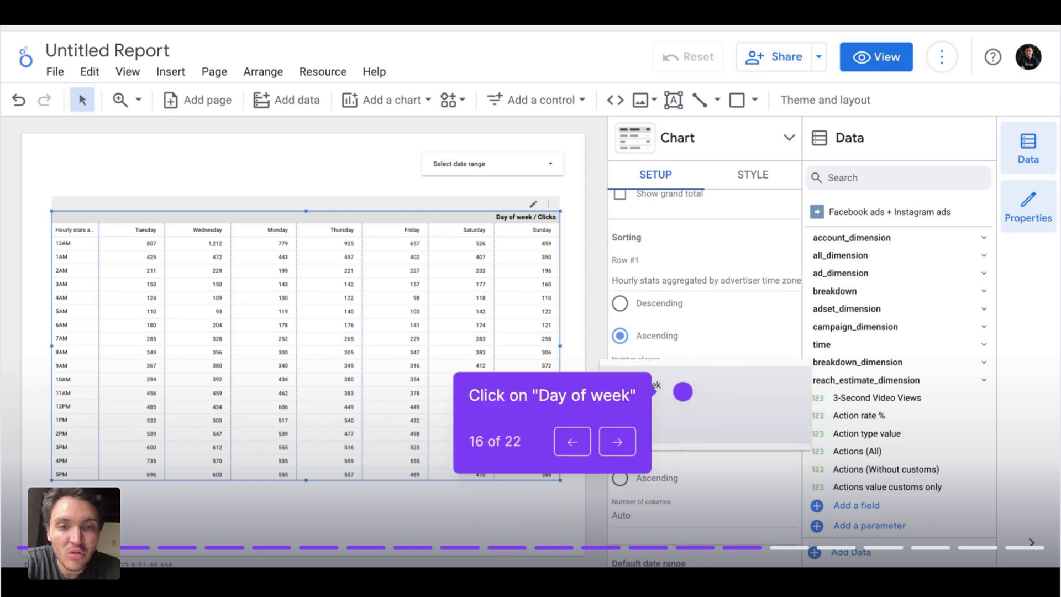
left_click(685, 397)
left_click(621, 479)
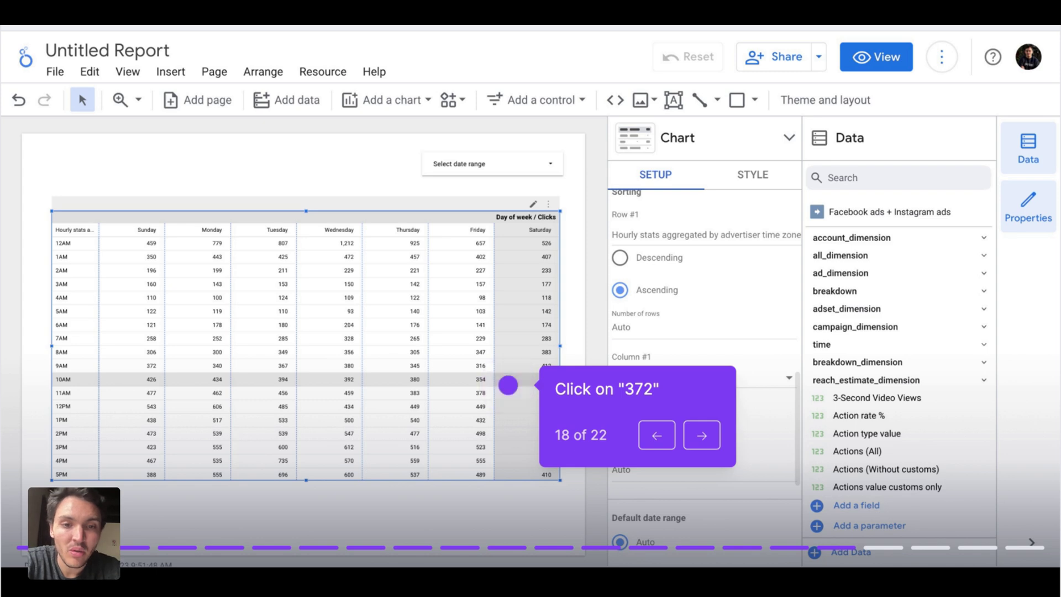
Convert the hourly clicks pivot table into a pivot table with heatmap.
left_click(507, 385)
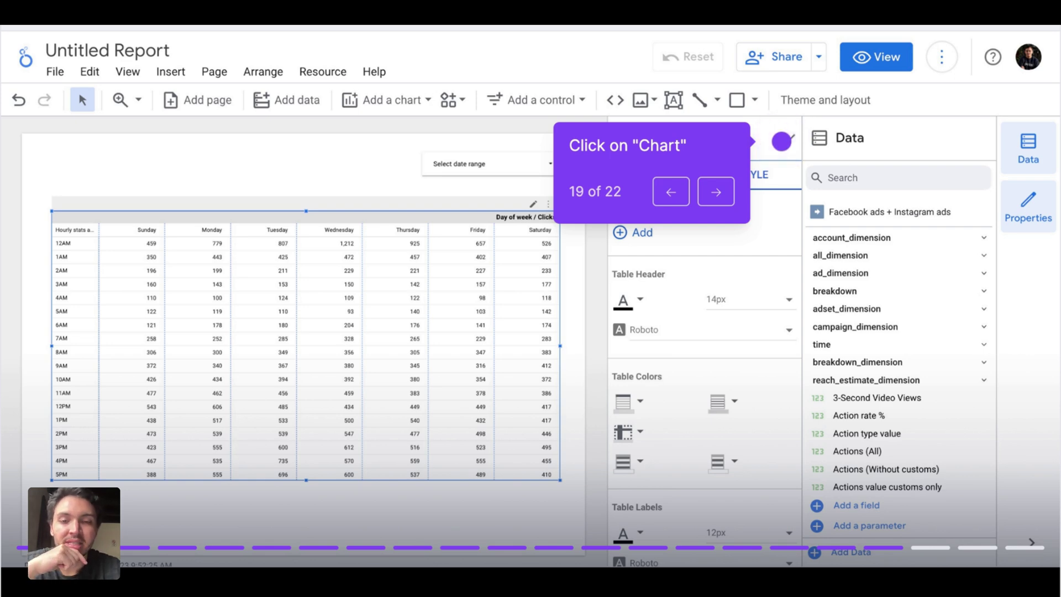
left_click(781, 142)
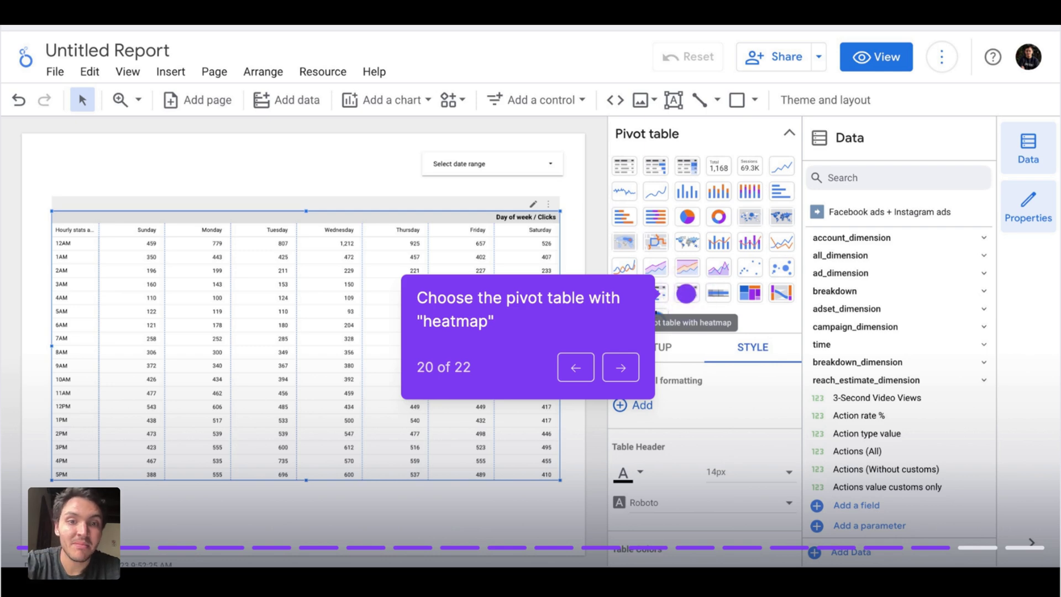
left_click(686, 292)
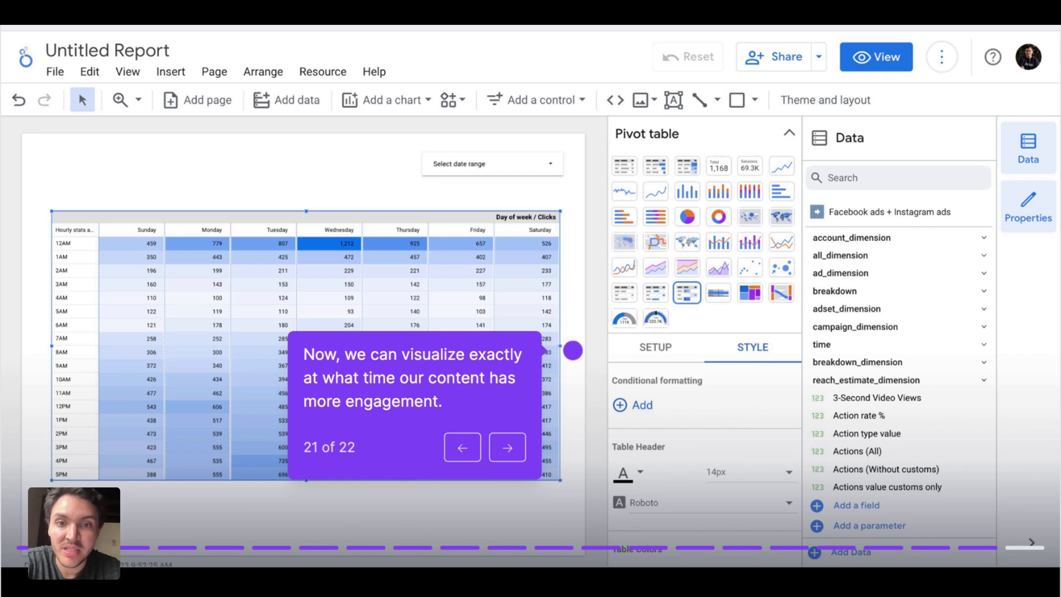
left_click(572, 349)
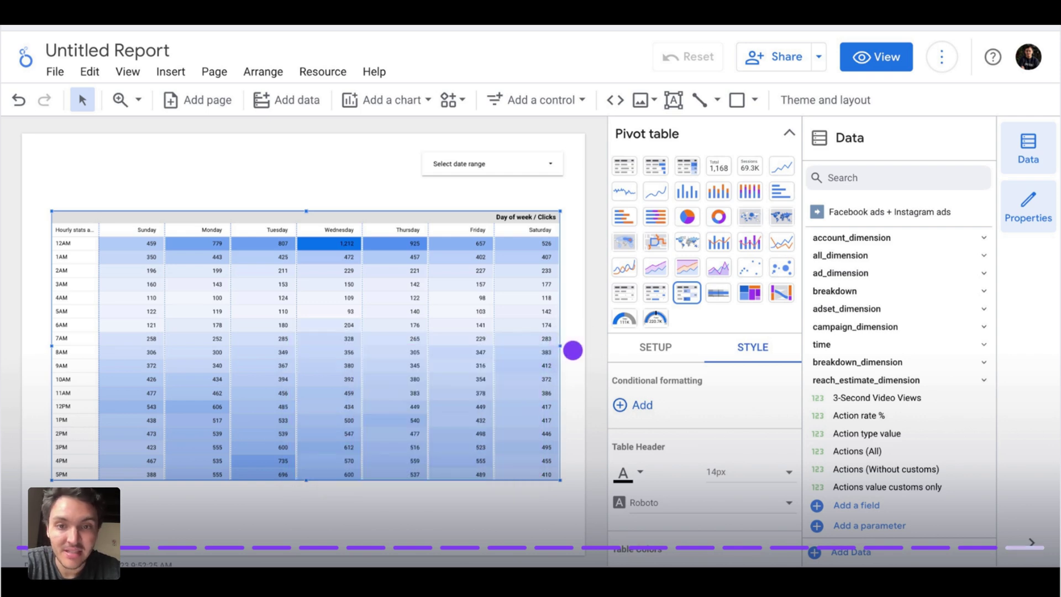